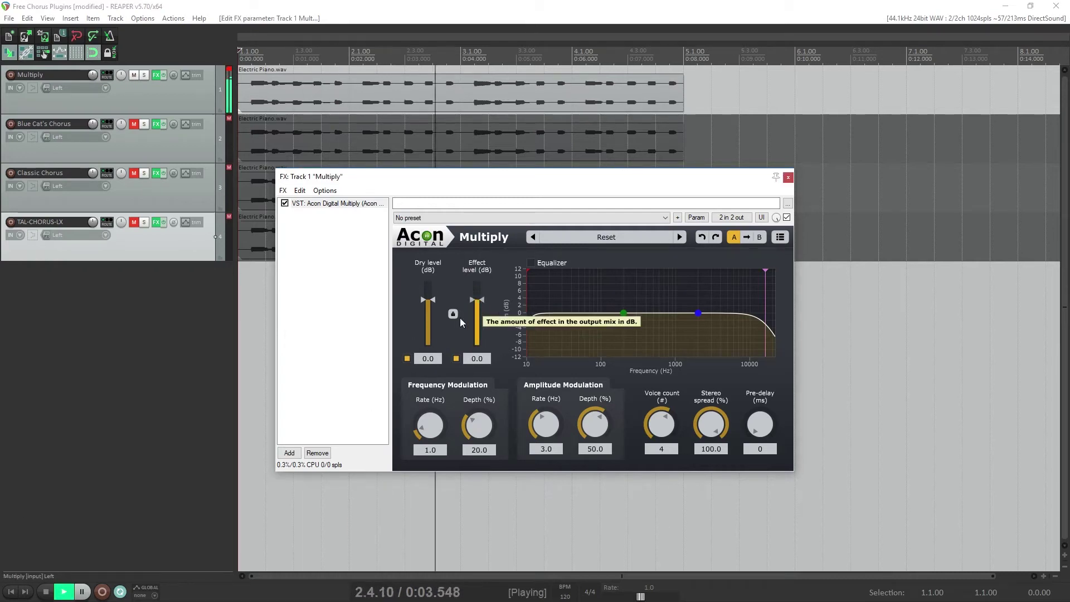
Set Multiply to FM 1.7 Hz/19%, AM 3.2 Hz/26.2%, three voices, and pull the dry level down.
scroll(430, 425, up, 7)
scroll(484, 430, down, 1)
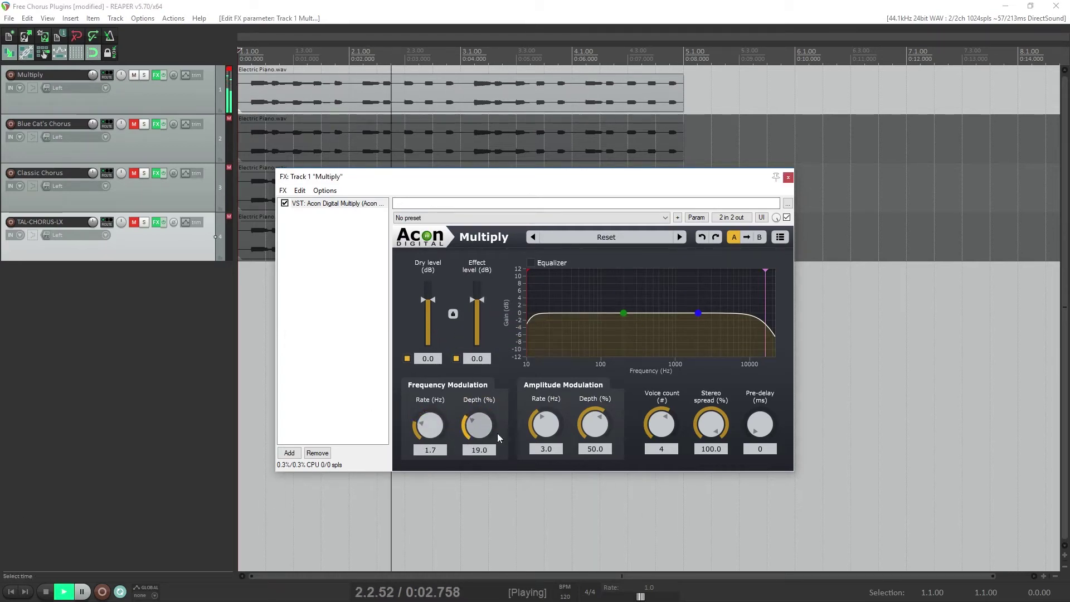
scroll(594, 424, down, 20)
scroll(546, 424, up, 2)
scroll(658, 426, up, 1)
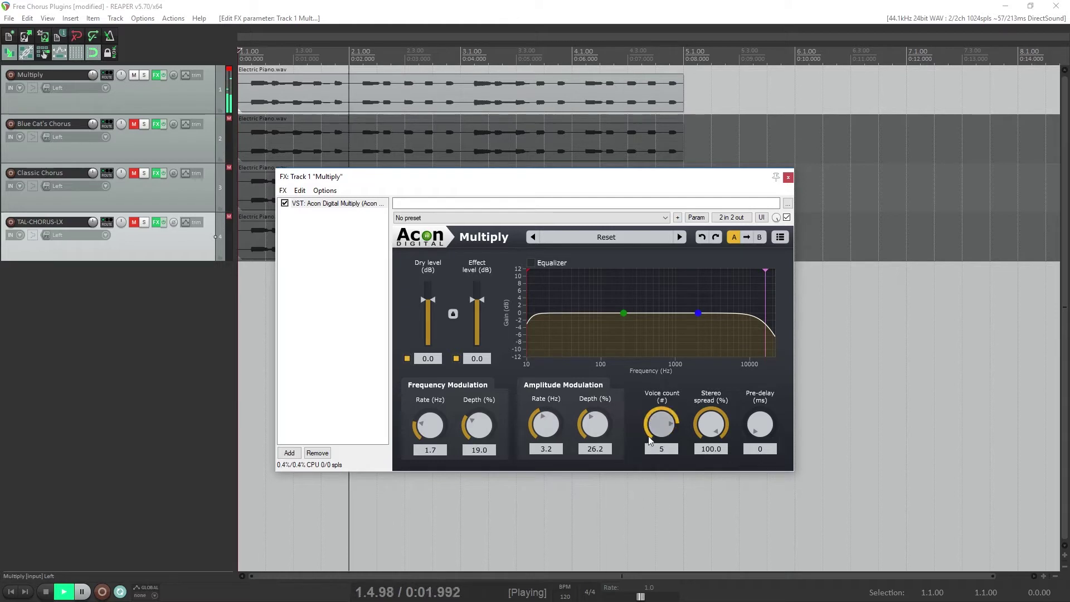
scroll(659, 426, down, 2)
scroll(708, 431, down, 10)
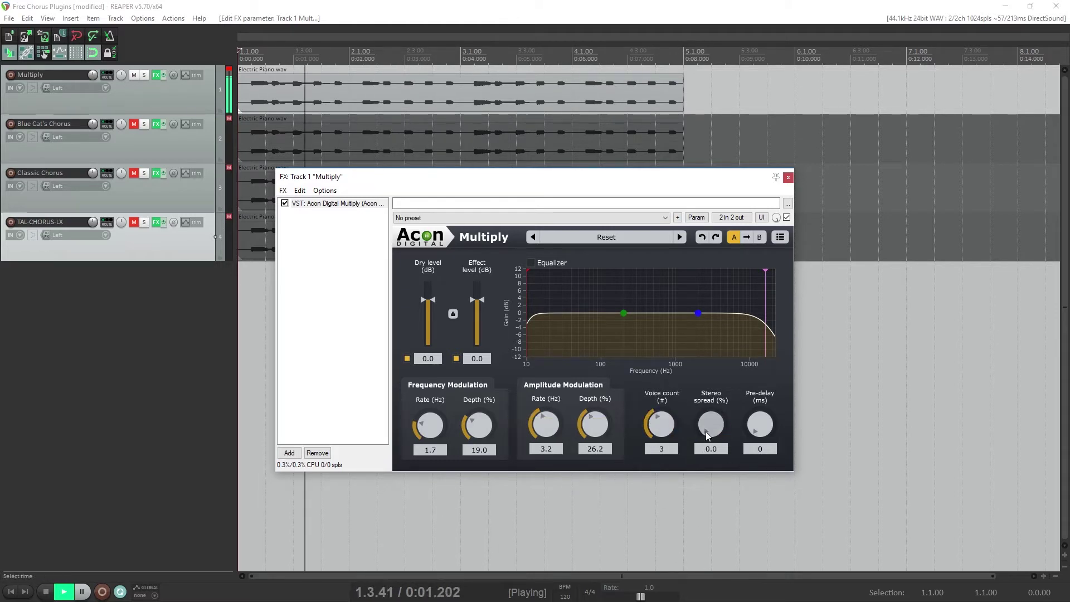
scroll(707, 430, up, 10)
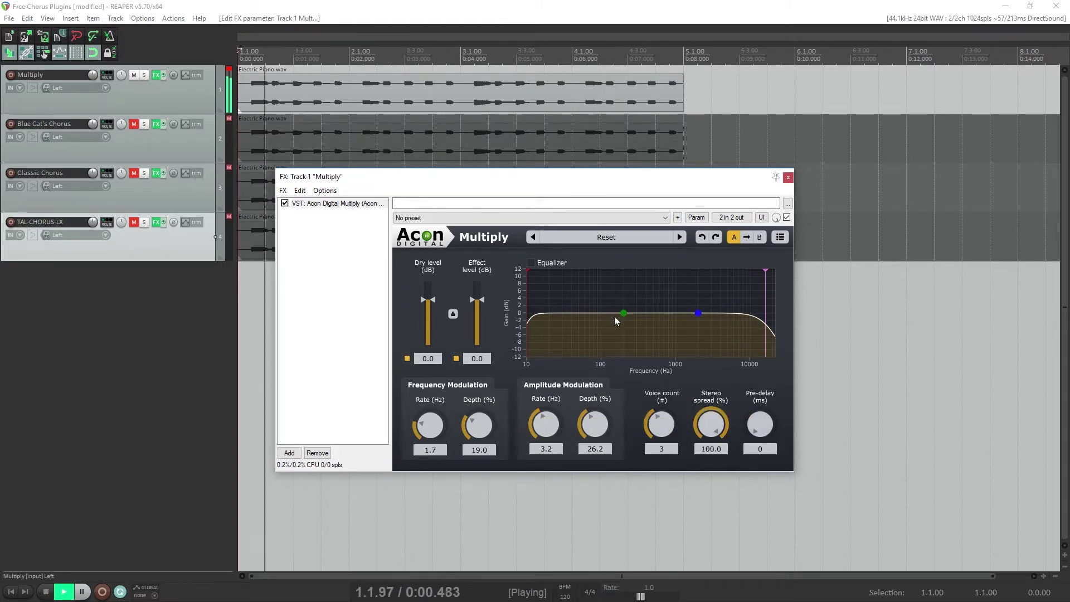
mouse_move(616, 320)
mouse_down()
mouse_move(614, 295)
mouse_move(609, 311)
mouse_up()
scroll(428, 323, down, 10)
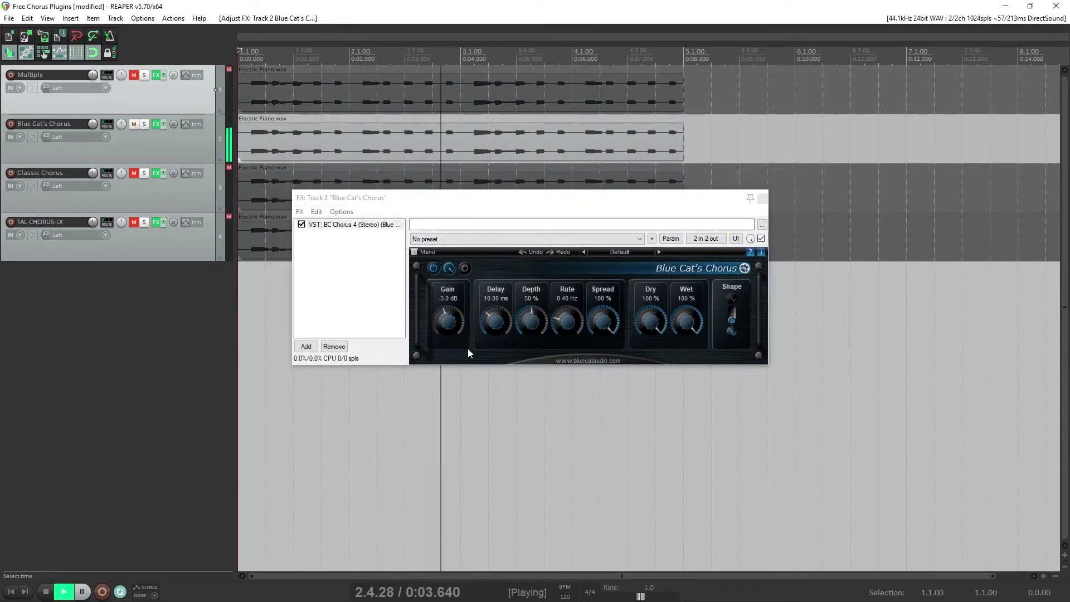
Give Blue Cat's Chorus 10.00 ms delay, 31% depth, 0.58 Hz rate and the other modulation shape.
double_click(450, 319)
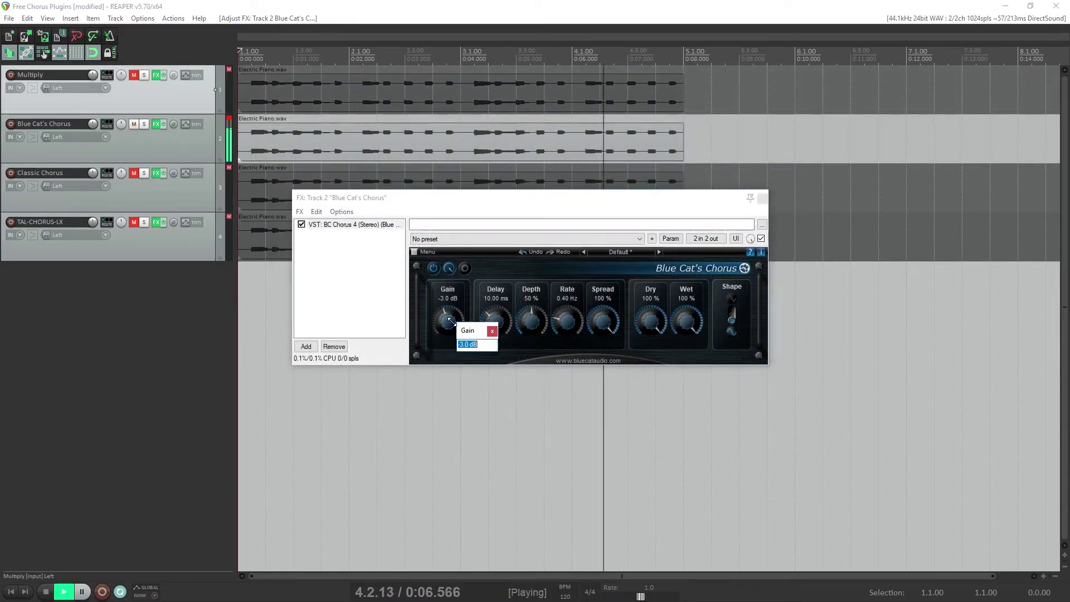
drag(495, 321, 491, 289)
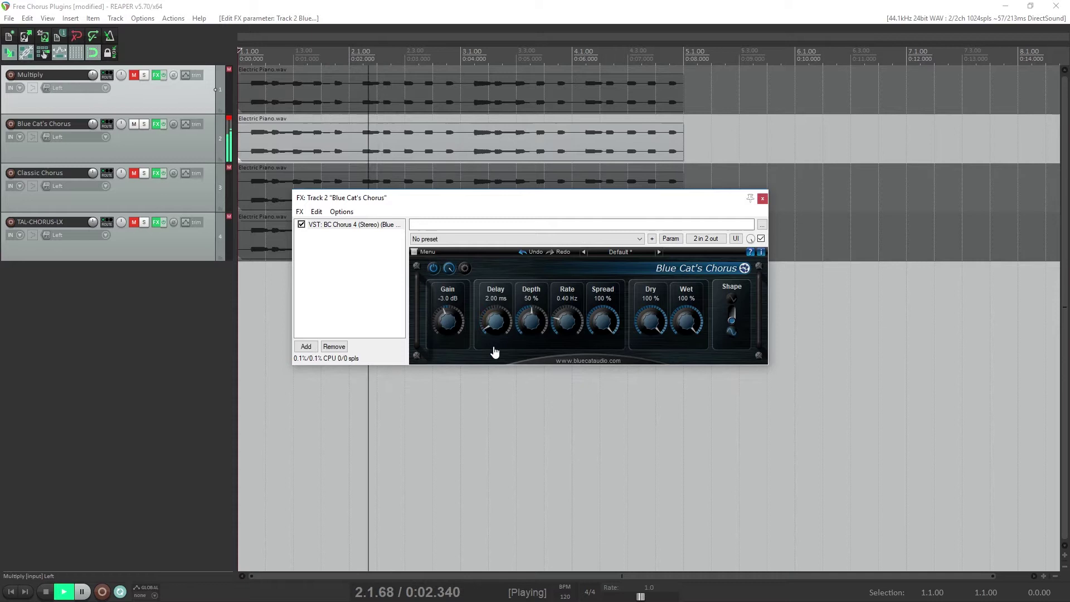
drag(494, 351, 531, 342)
drag(567, 298, 564, 322)
mouse_move(645, 318)
mouse_down()
mouse_move(641, 331)
mouse_move(645, 318)
mouse_up()
click(733, 305)
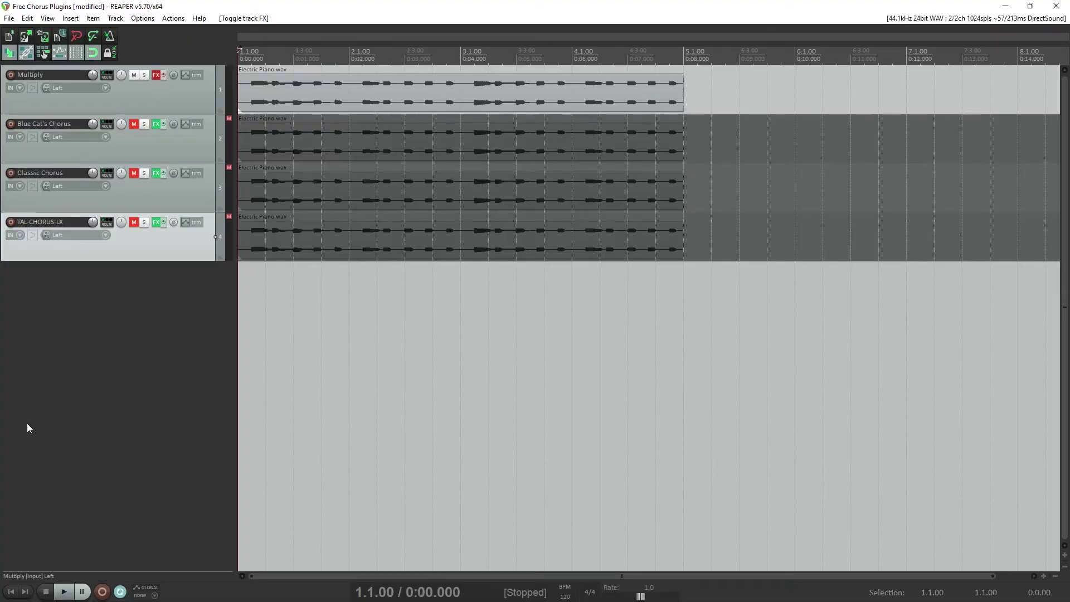
Play the electric piano tracks back from the start of the project.
click(65, 592)
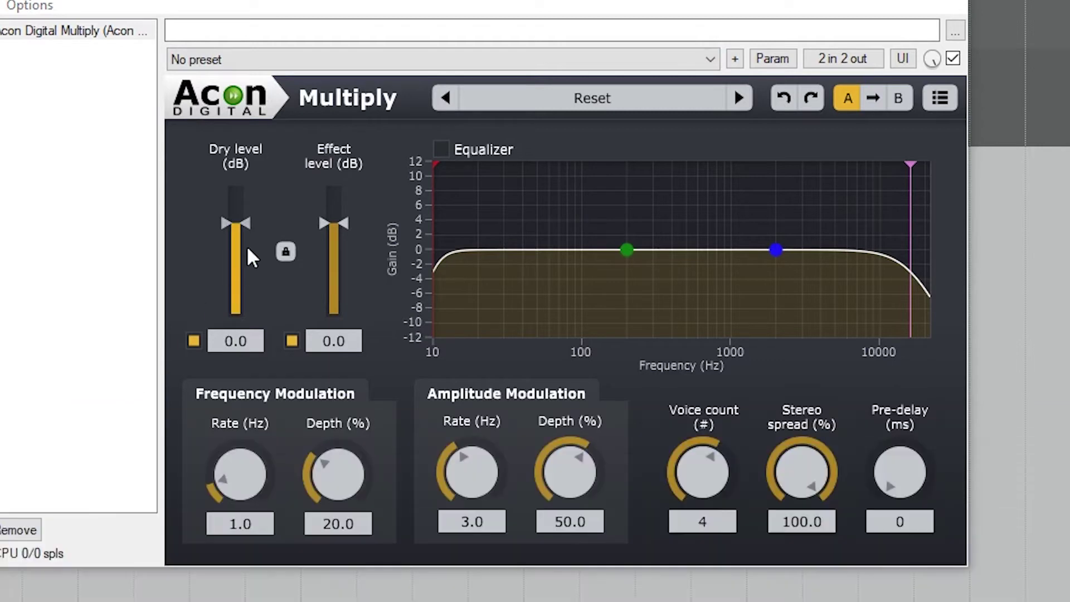
Audition different Multiply dry and effect levels, leaving both at 0.0 dB.
mouse_move(245, 237)
mouse_down()
mouse_move(246, 198)
mouse_move(250, 240)
mouse_up()
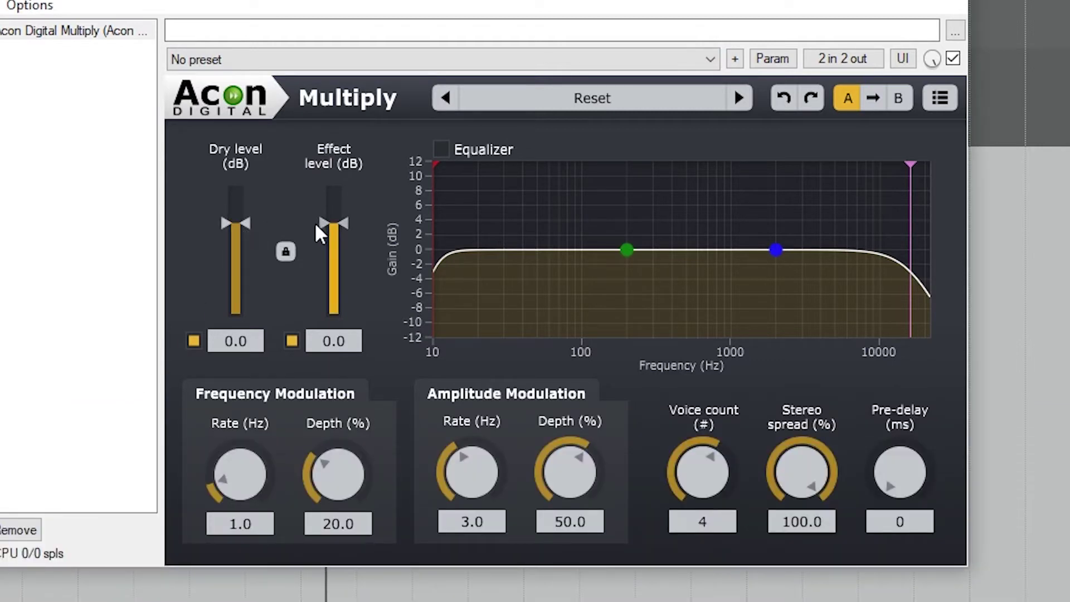
drag(318, 229, 341, 231)
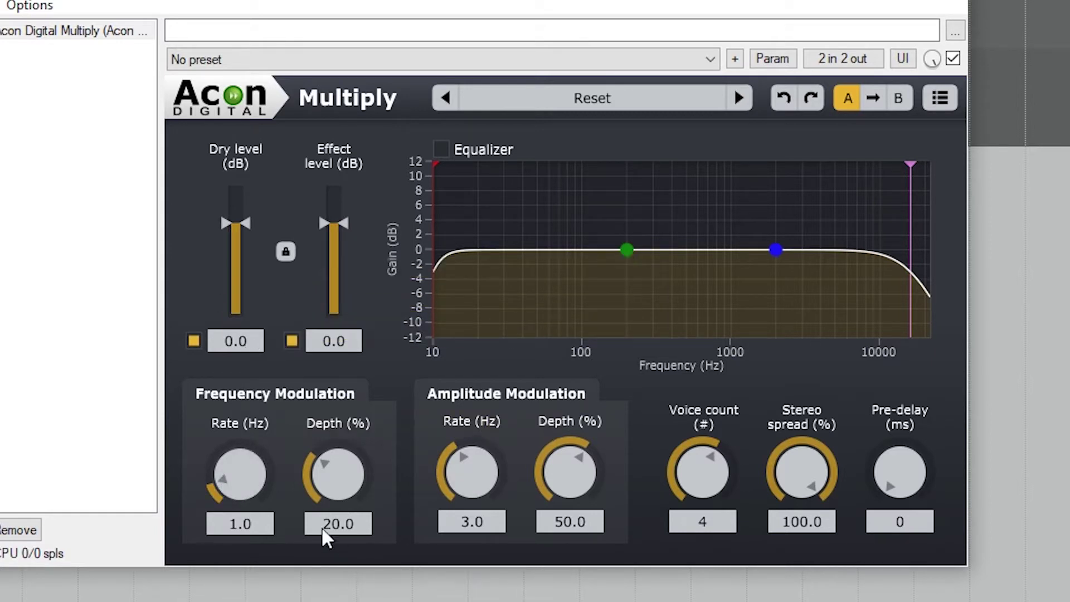
Sweep Multiply's frequency modulation, settling on 1.7 Hz rate and 19.0% depth.
drag(233, 501, 234, 407)
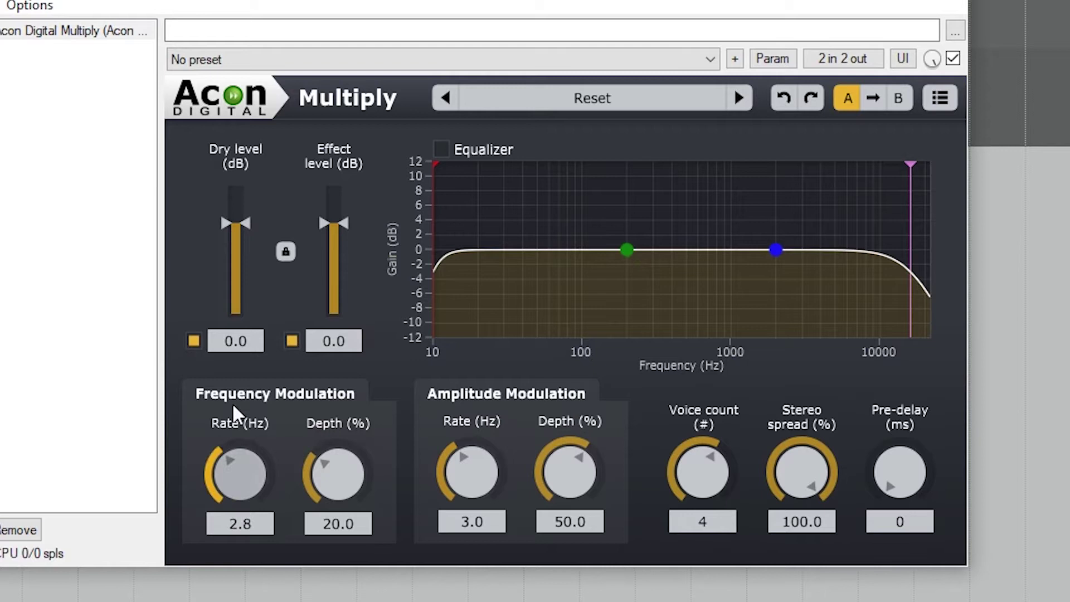
drag(251, 345, 242, 277)
drag(336, 495, 329, 390)
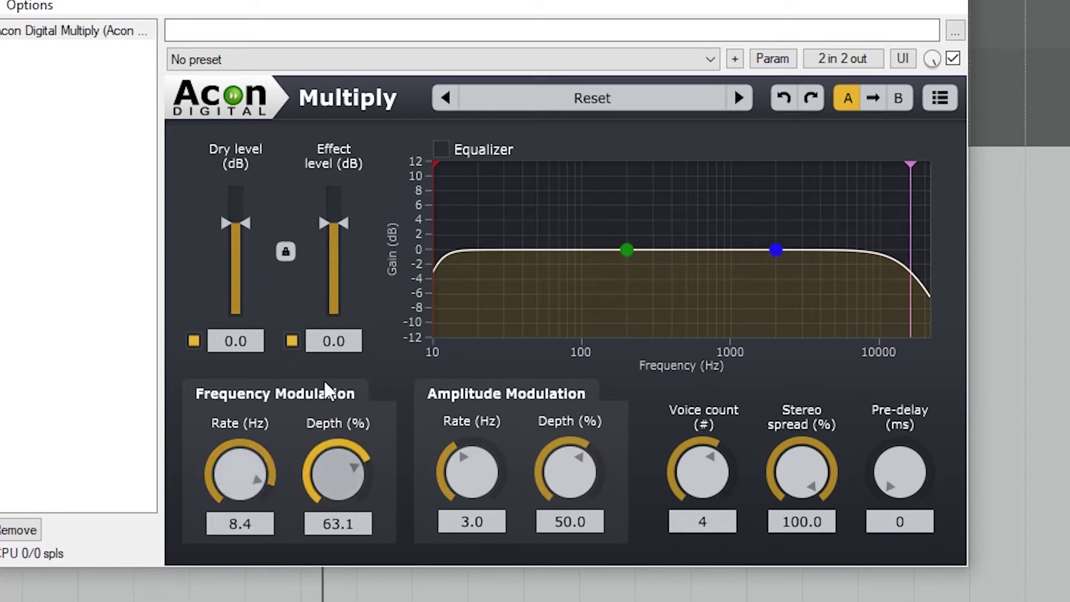
drag(225, 479, 214, 590)
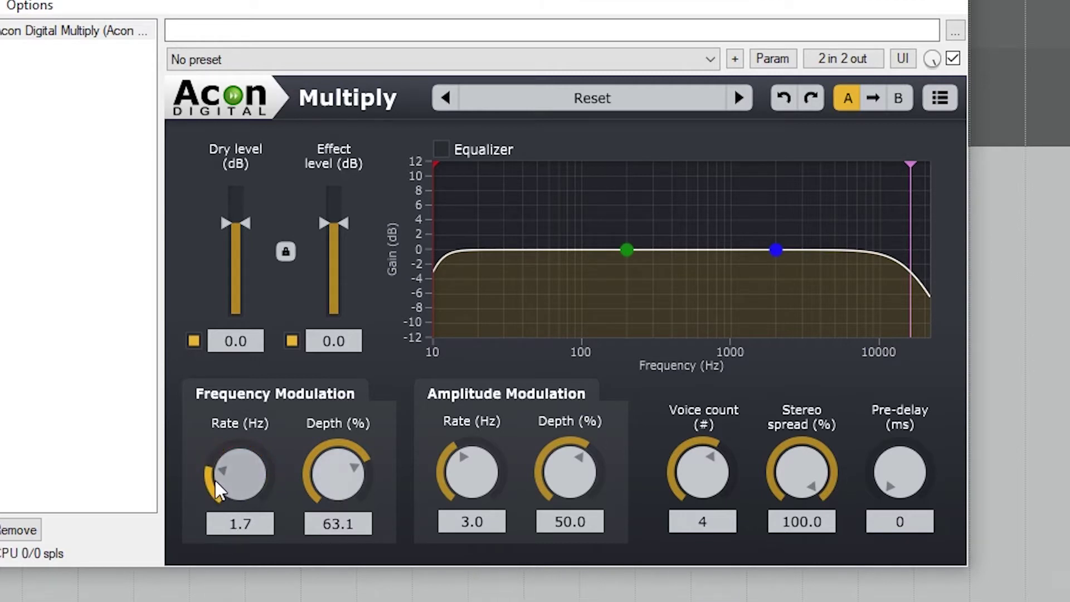
drag(313, 479, 315, 582)
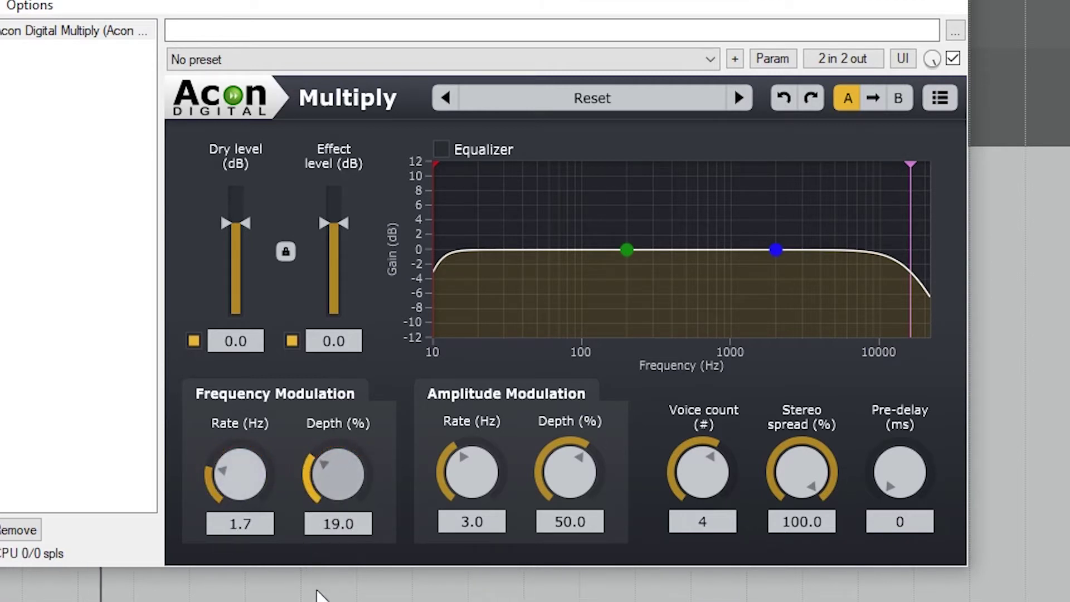
Set Multiply's amplitude modulation to 2.8 Hz rate and 26.2% depth.
drag(452, 483, 454, 425)
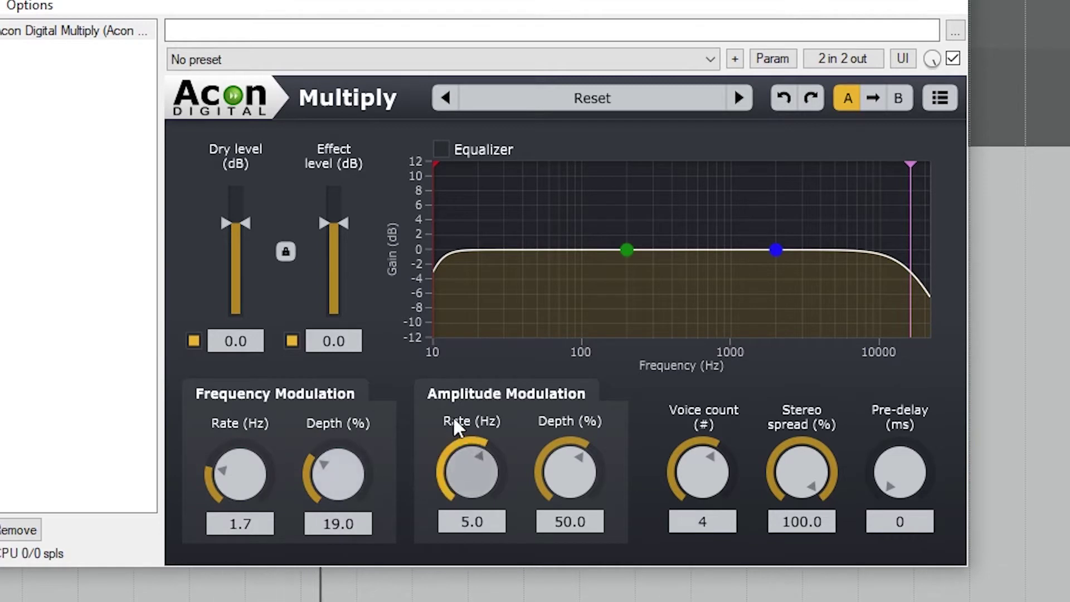
drag(561, 470, 572, 384)
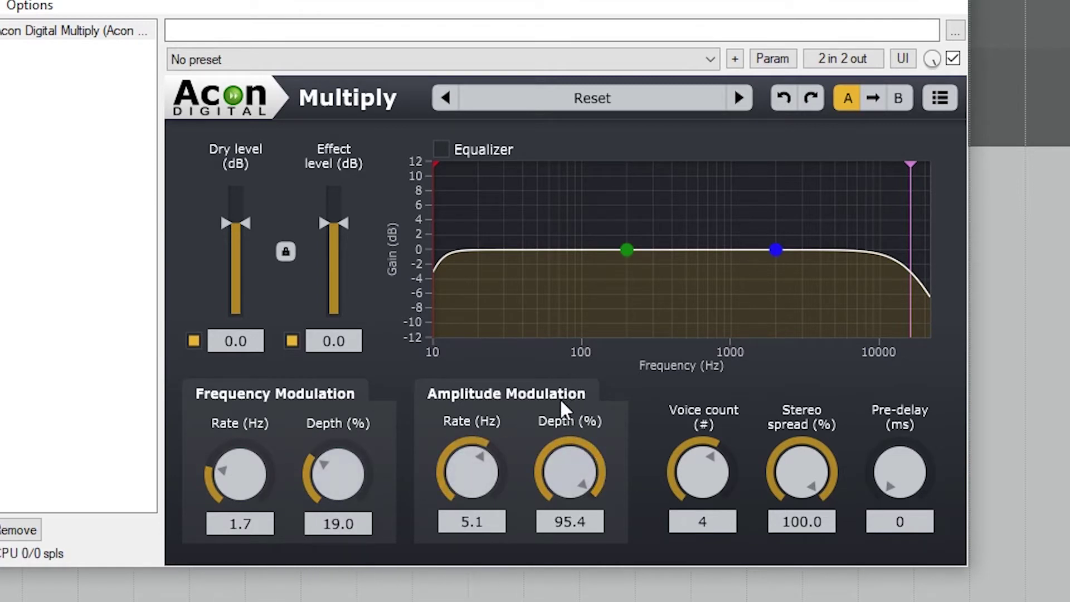
drag(559, 432, 528, 571)
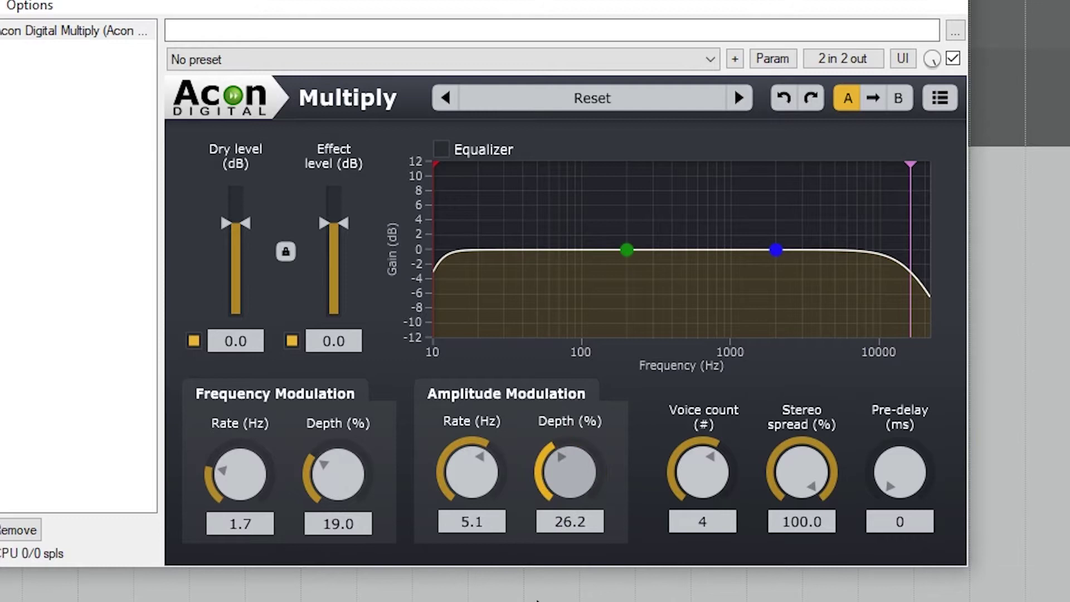
mouse_move(454, 490)
mouse_down()
mouse_move(467, 556)
mouse_move(453, 549)
mouse_up()
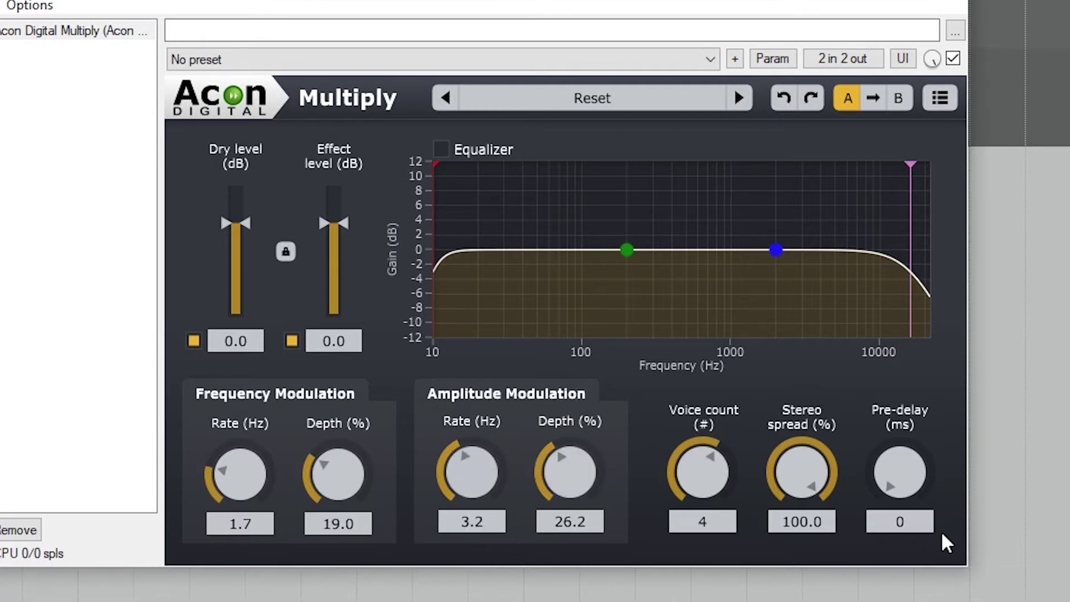
Set AM rate to 3.2 Hz, settle on three voices, and narrow stereo spread to 14.4%.
scroll(678, 487, up, 1)
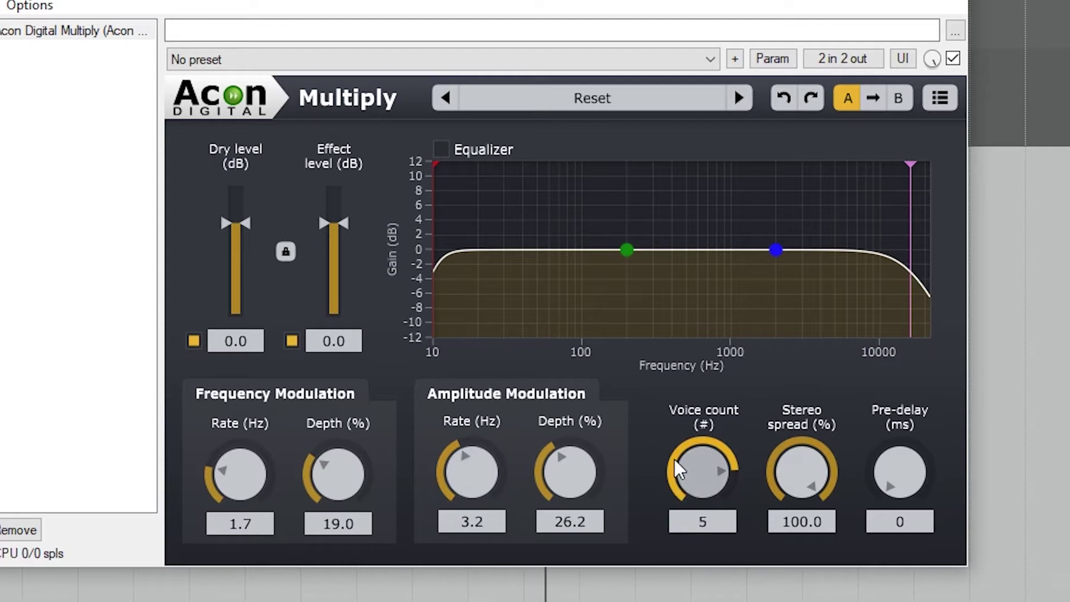
drag(679, 470, 692, 434)
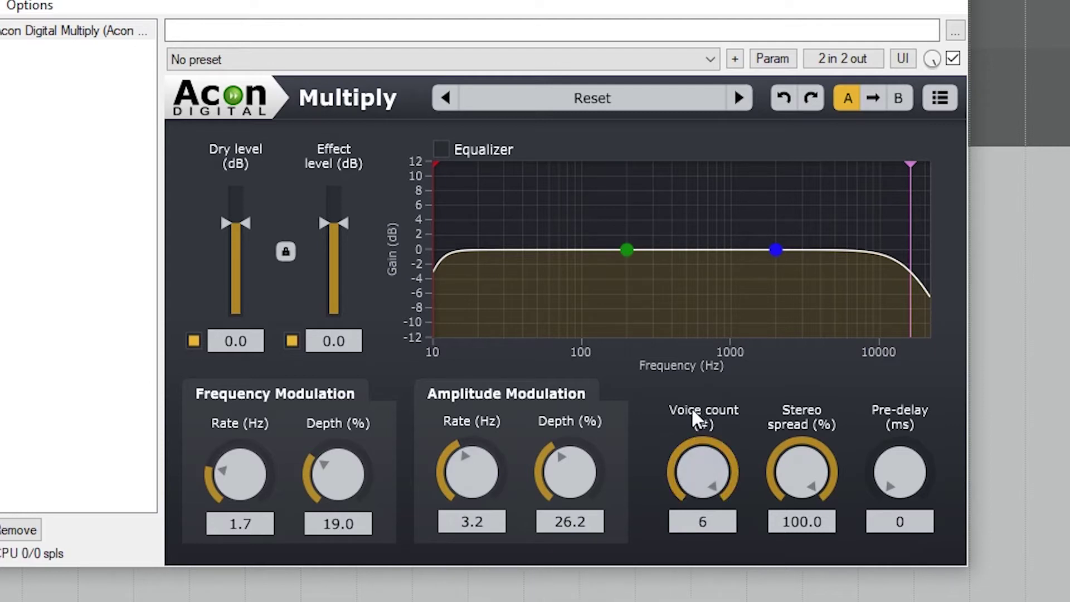
drag(681, 467, 678, 601)
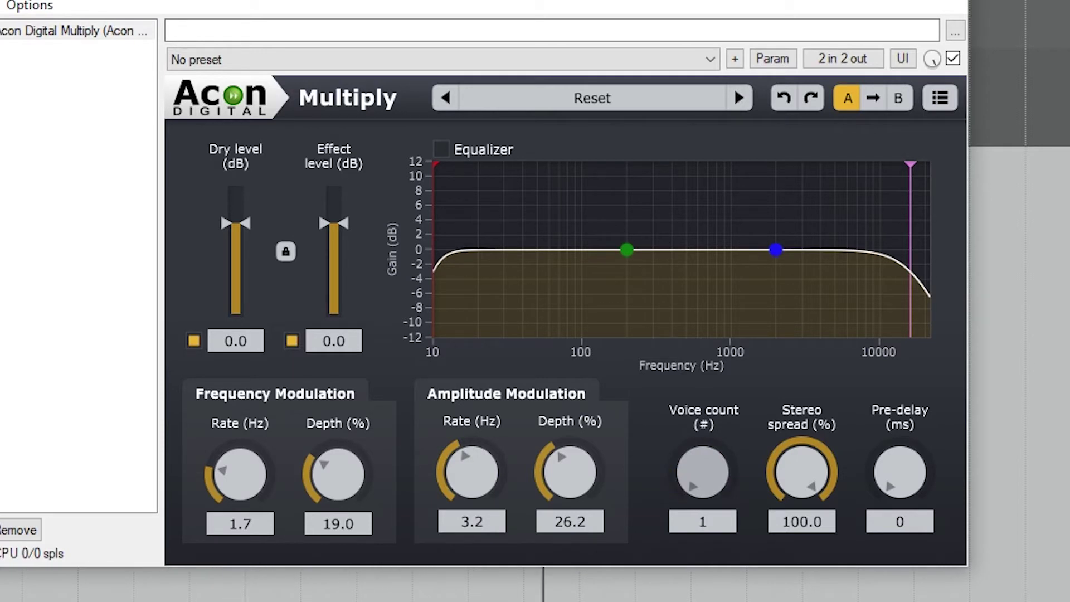
drag(677, 600, 685, 493)
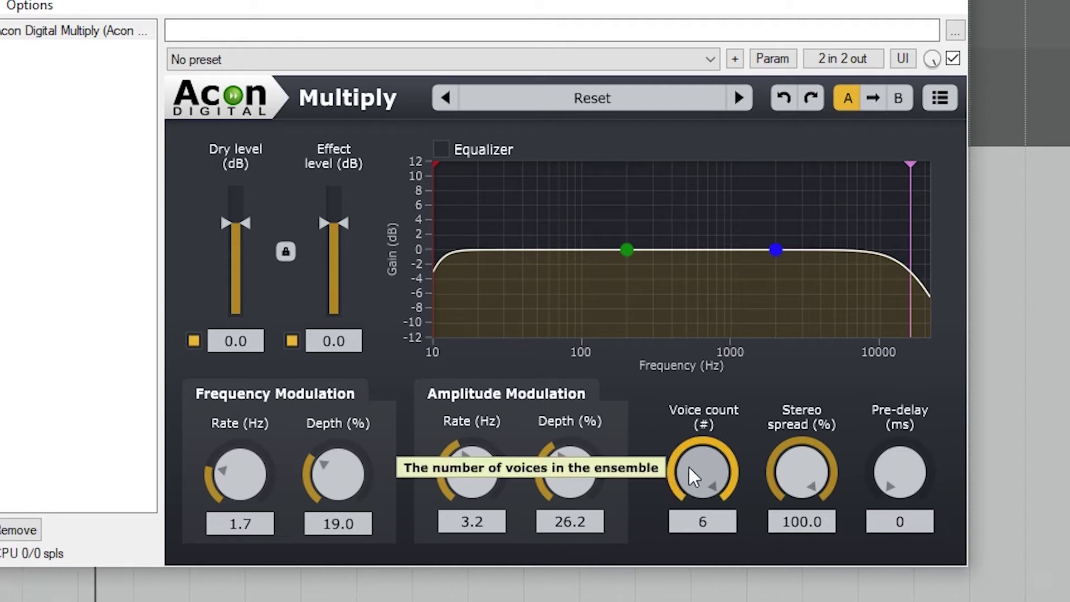
drag(688, 477, 683, 556)
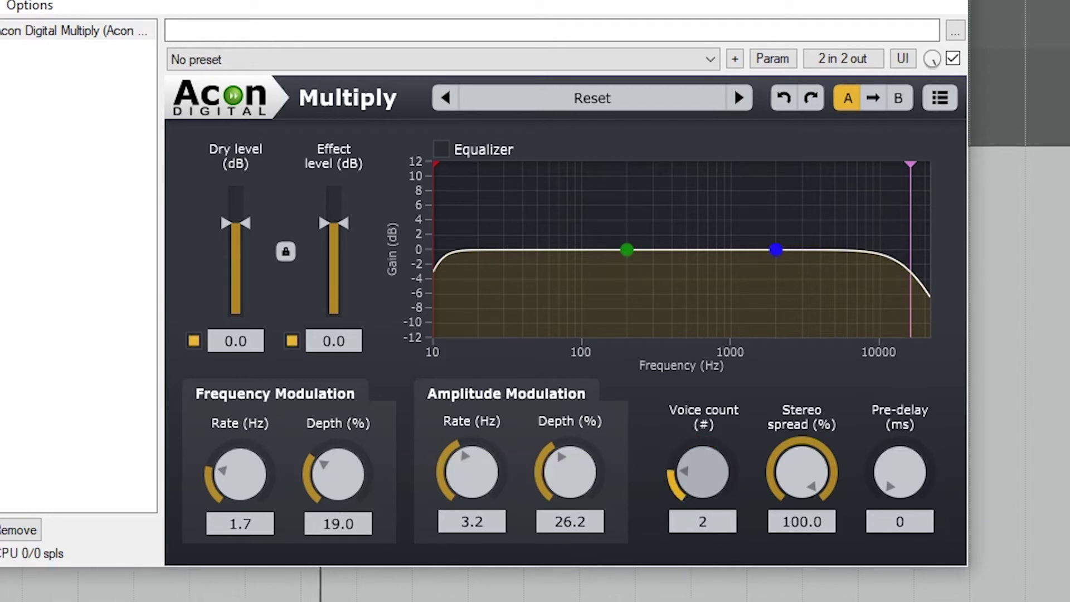
drag(780, 480, 781, 516)
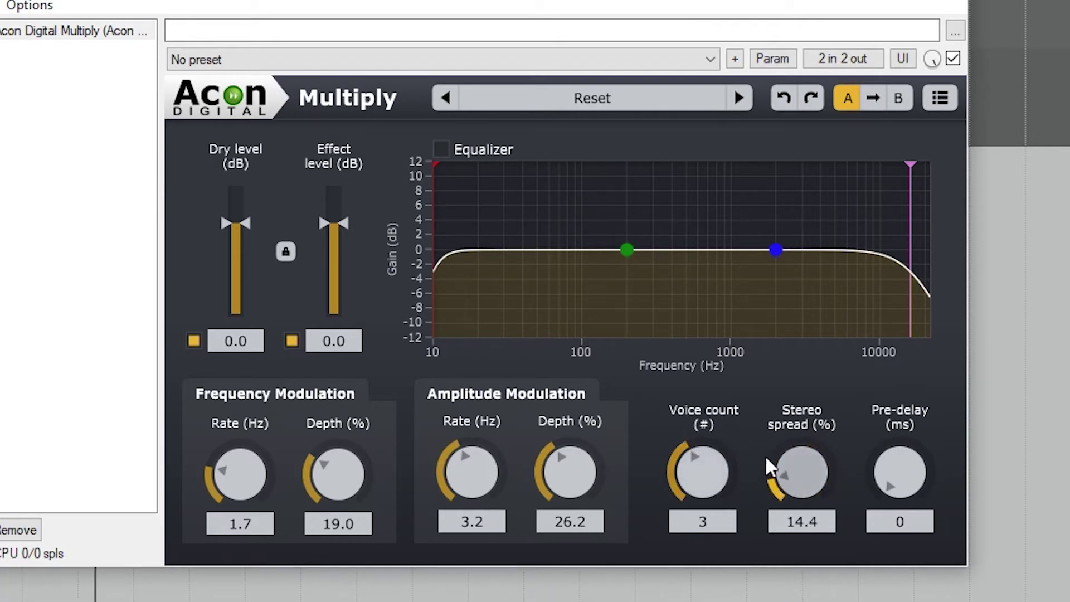
Restore stereo spread to 100%, leave pre-delay at zero, and boost the EQ lows about 7.8 dB.
drag(814, 340, 839, 272)
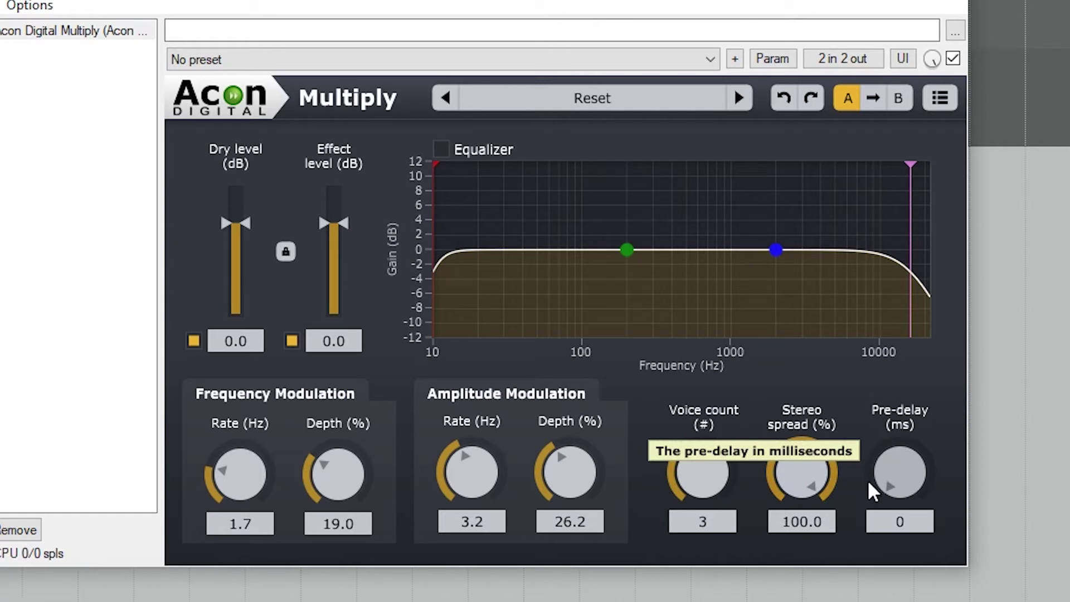
drag(868, 480, 853, 530)
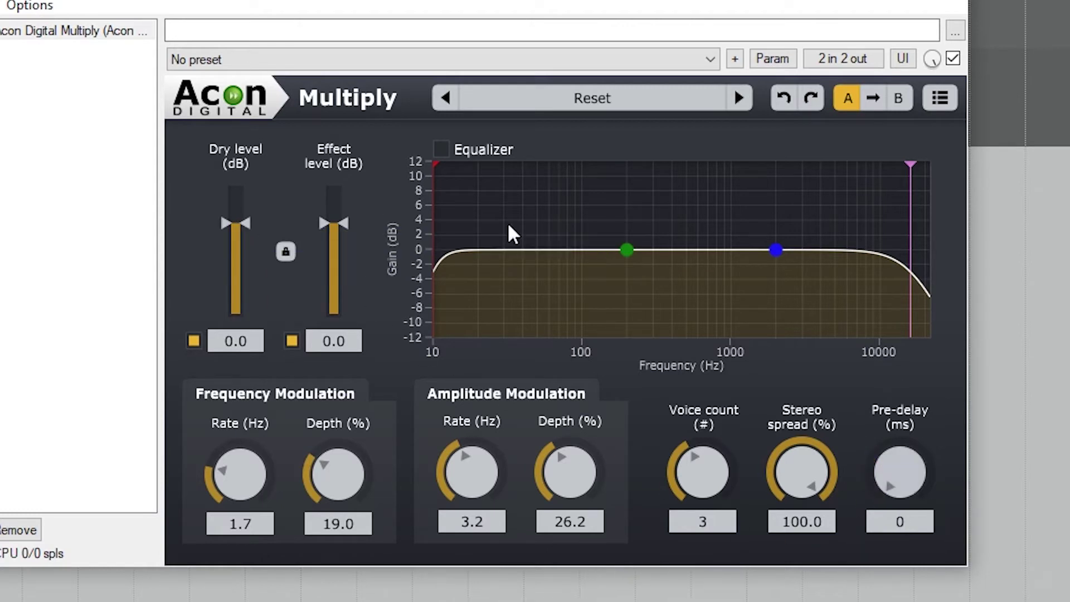
drag(625, 251, 671, 196)
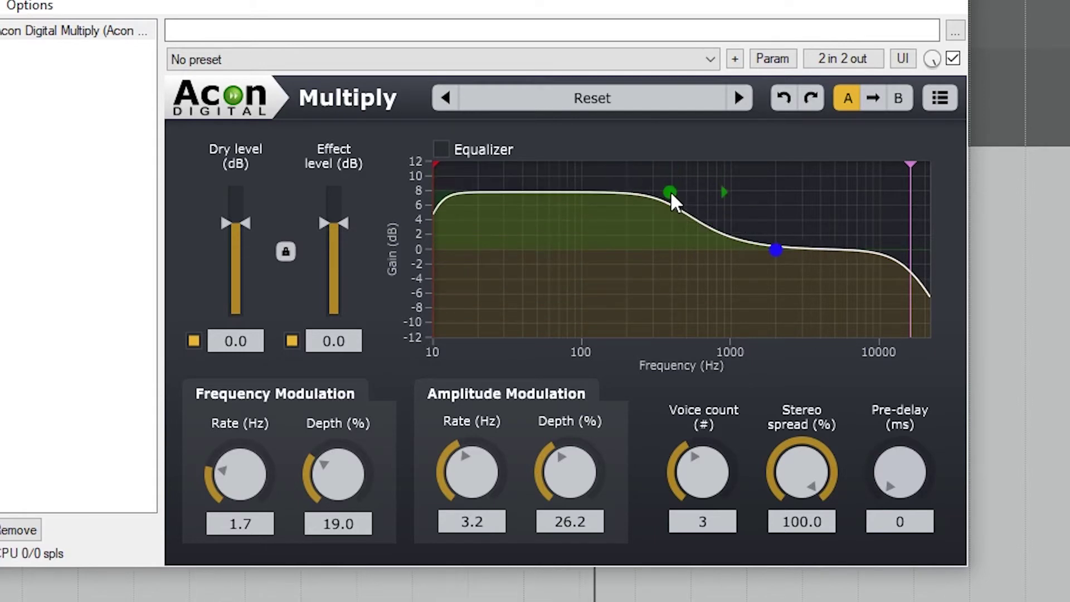
Reset Multiply's low EQ band to 0 dB and set its effect level to 3.3 dB.
click(441, 150)
mouse_move(672, 196)
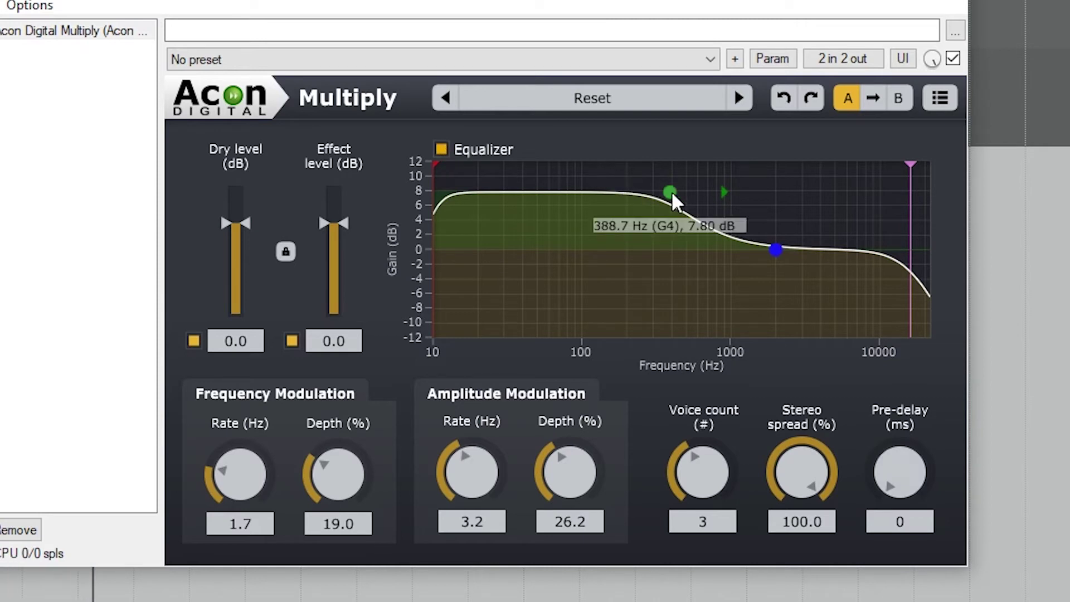
drag(671, 194, 641, 287)
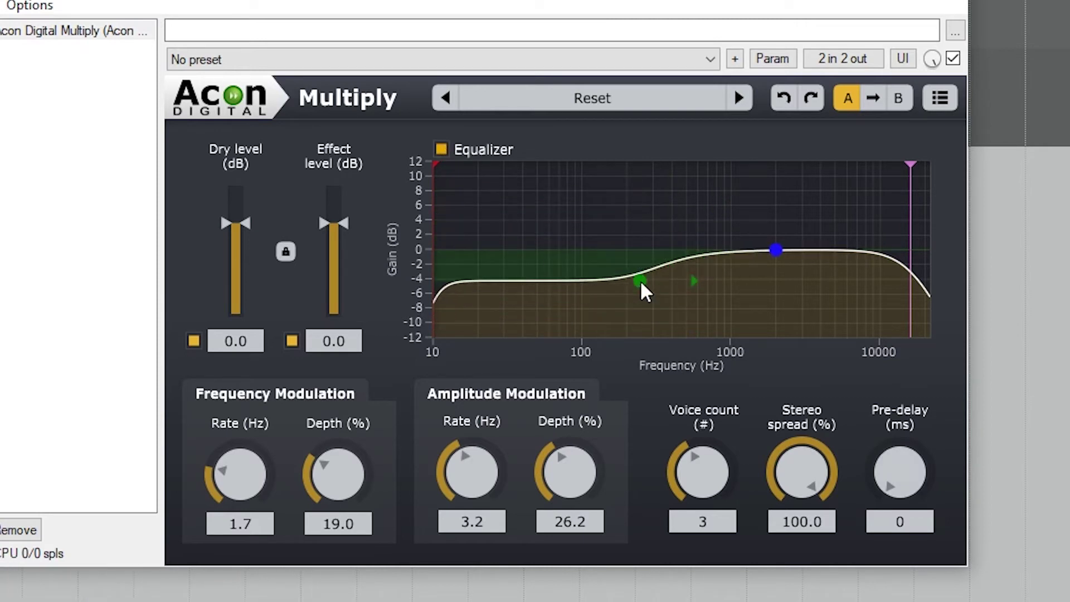
double_click(640, 282)
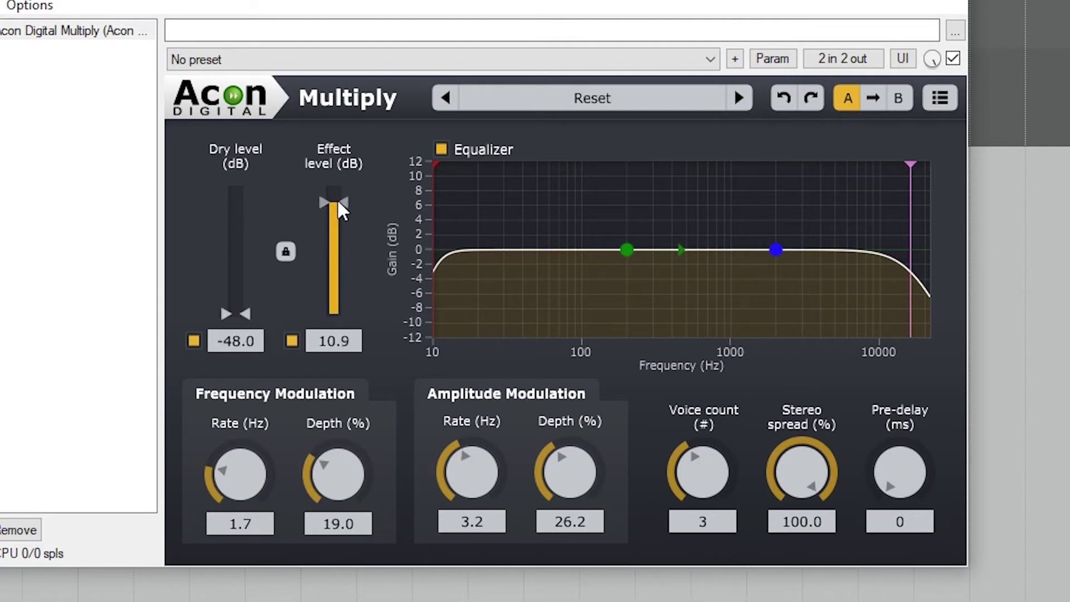
drag(338, 203, 346, 218)
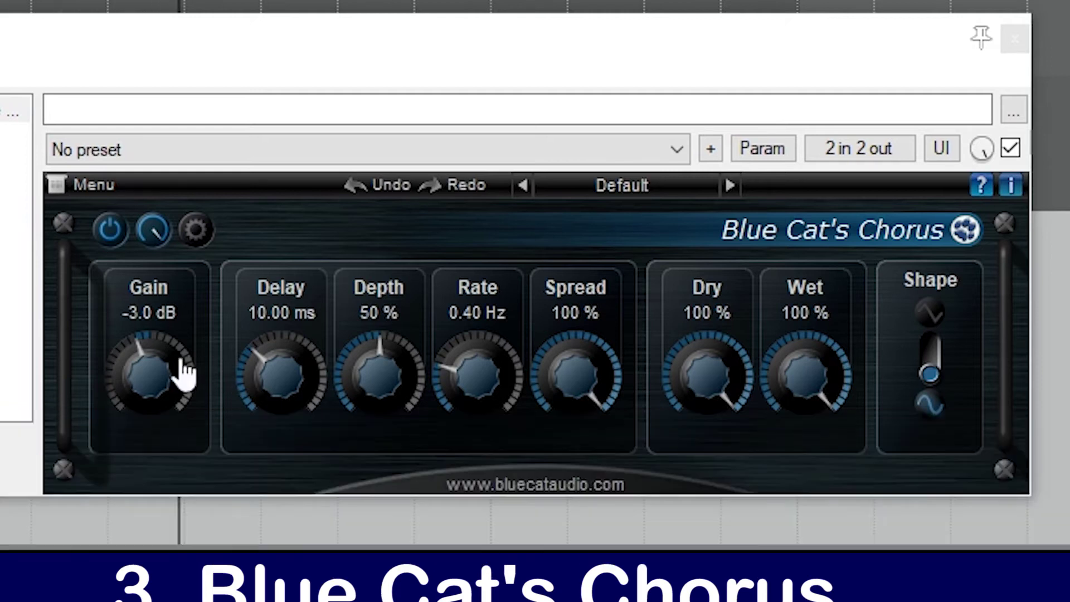
Try +3 dB gain on Blue Cat's Chorus, then return it to -3.0 dB.
drag(184, 370, 162, 386)
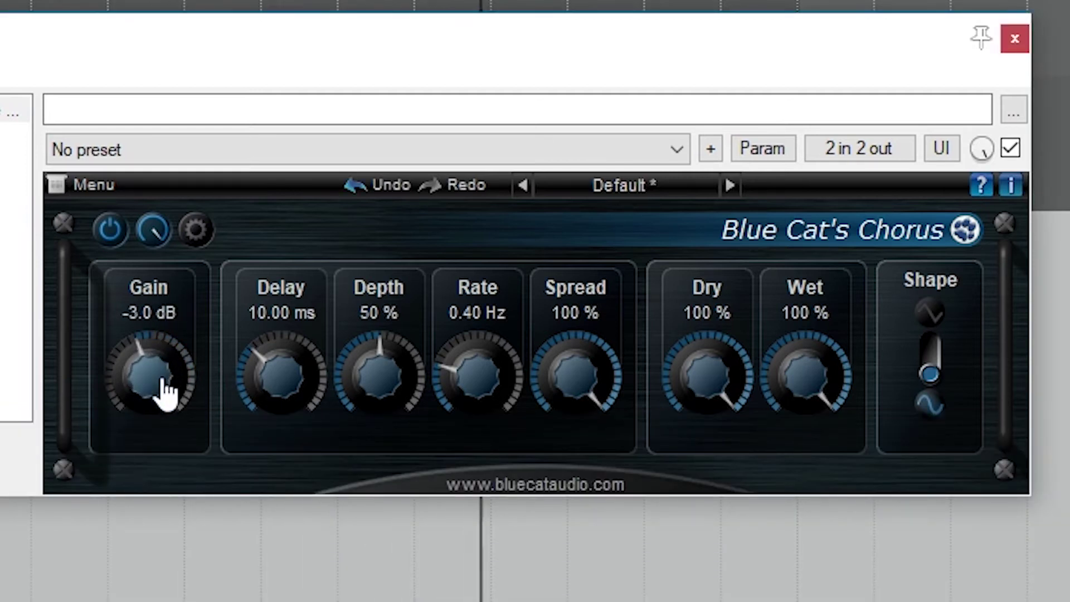
double_click(153, 371)
click(134, 361)
double_click(129, 350)
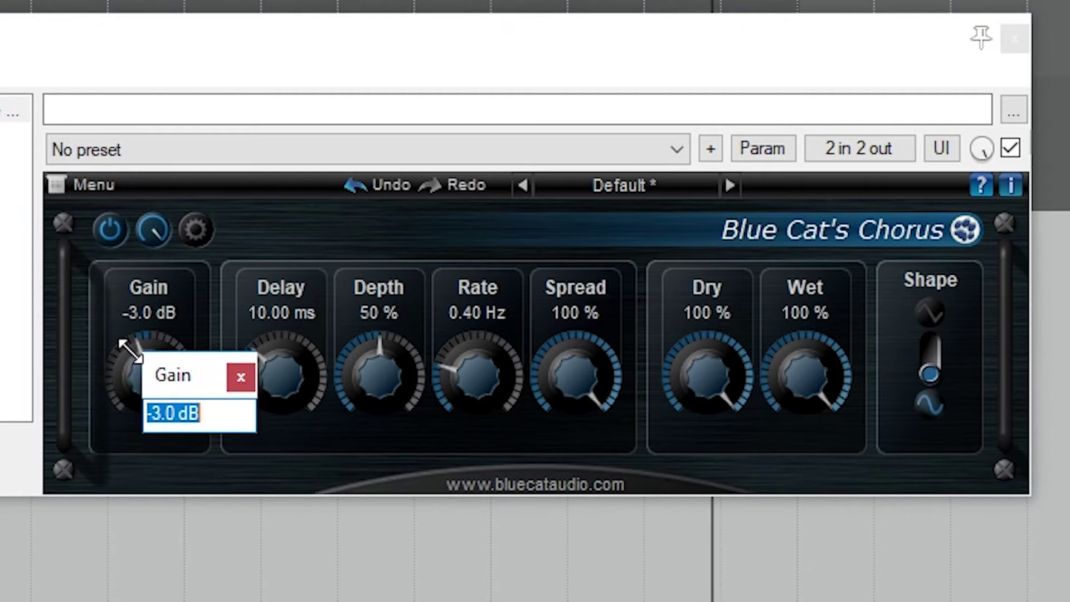
click(245, 384)
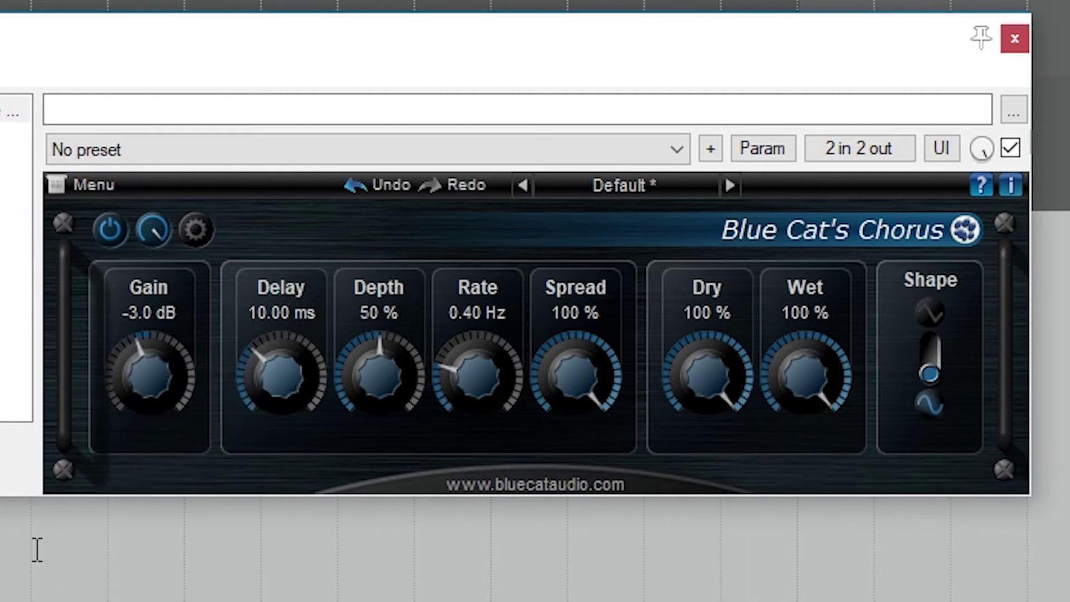
Keep delay at 10.00 ms and sweep depth up to 91%, then down to 31%.
drag(249, 400, 274, 410)
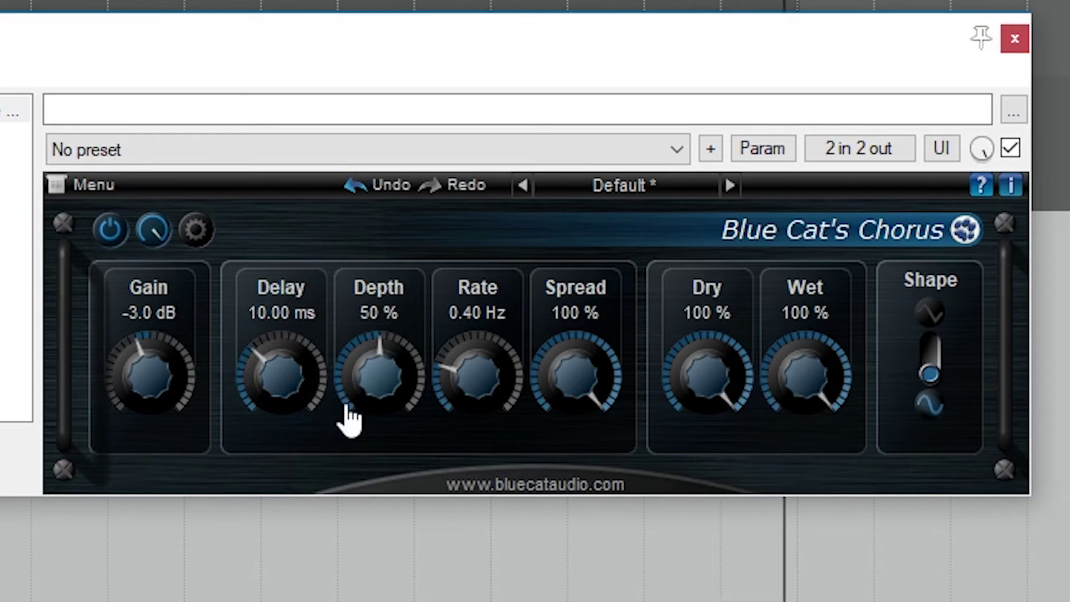
drag(355, 426, 350, 344)
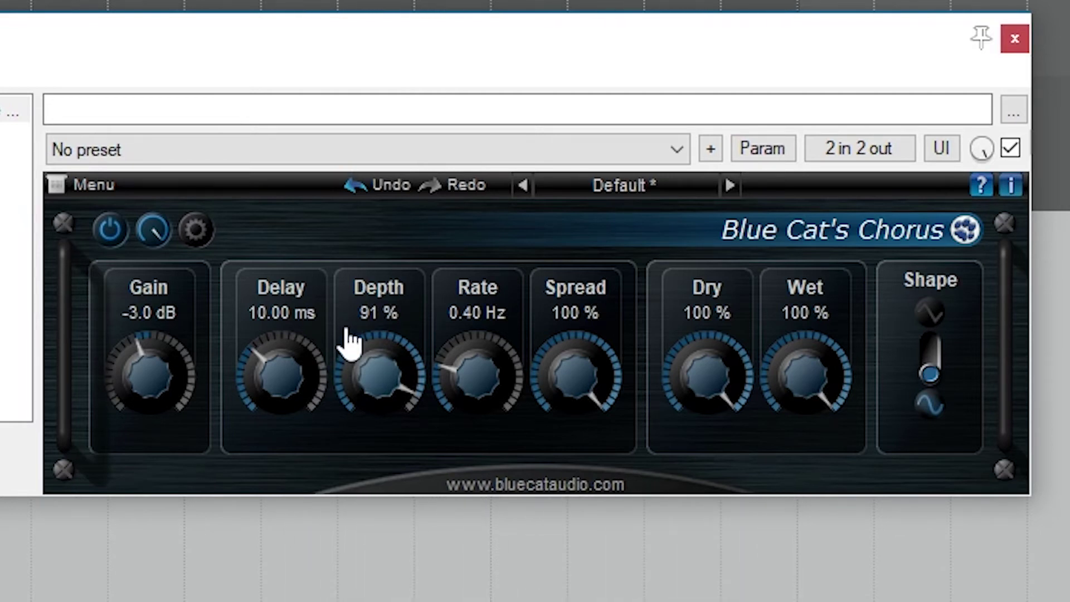
drag(350, 344, 385, 460)
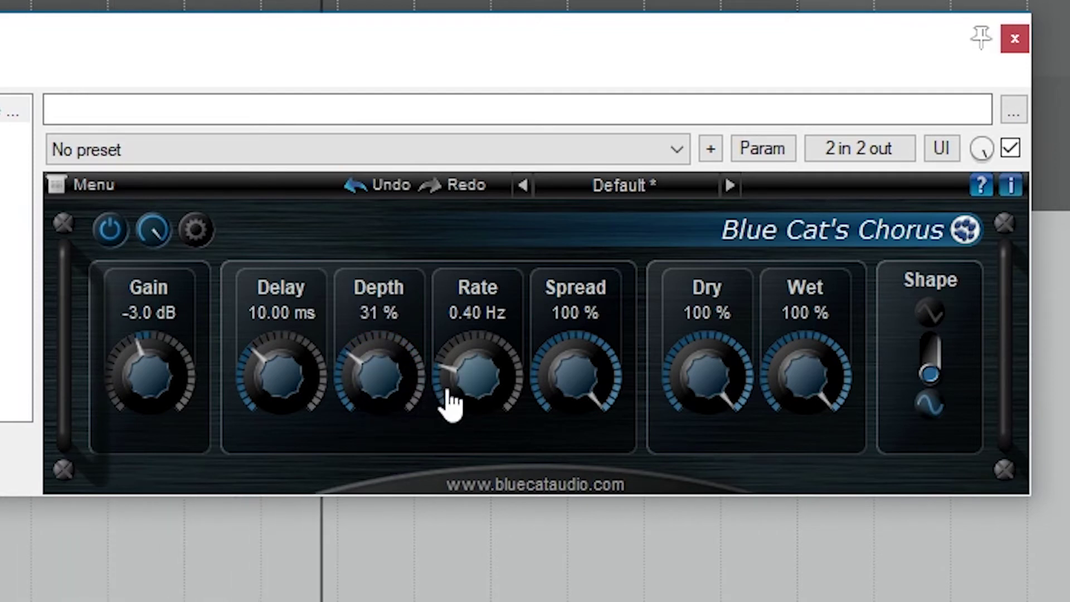
Vary Blue Cat's rate, spread, dry and wet levels, and switch the modulation shape to triangle.
drag(450, 401, 470, 389)
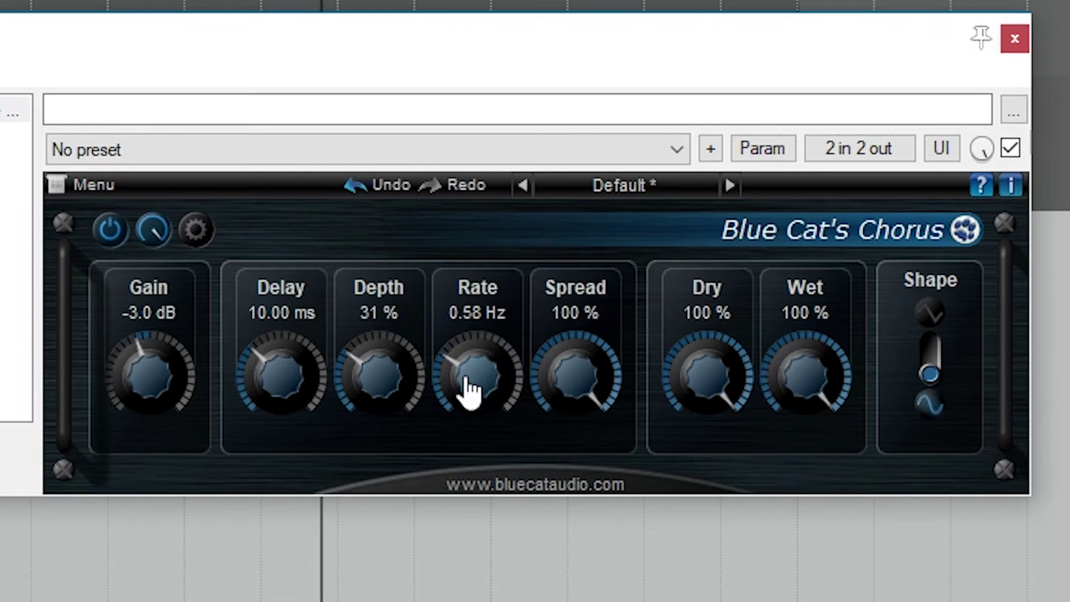
drag(546, 390, 583, 379)
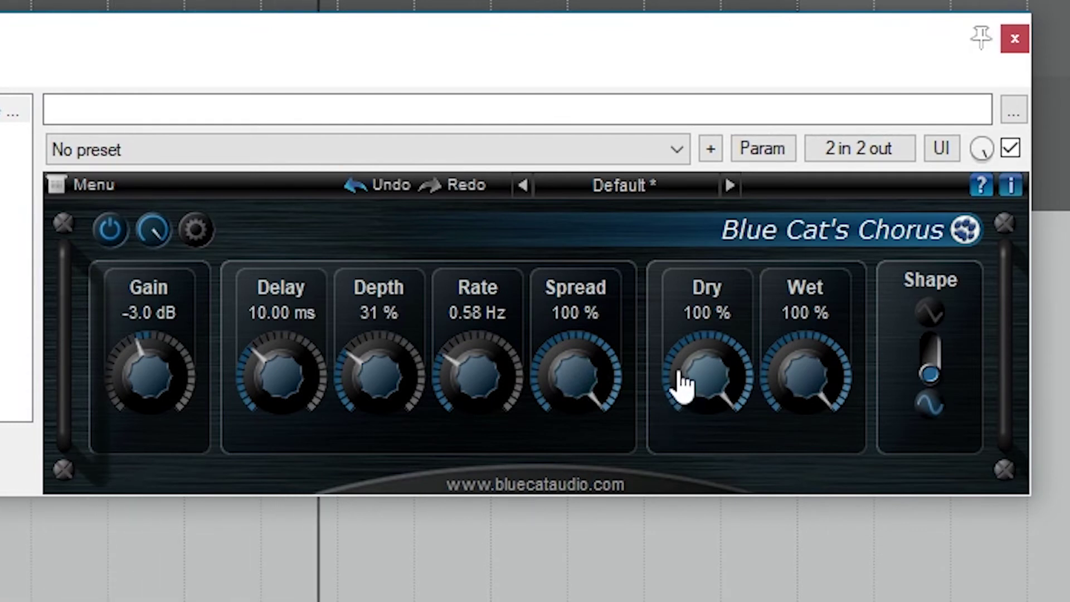
drag(685, 382, 690, 332)
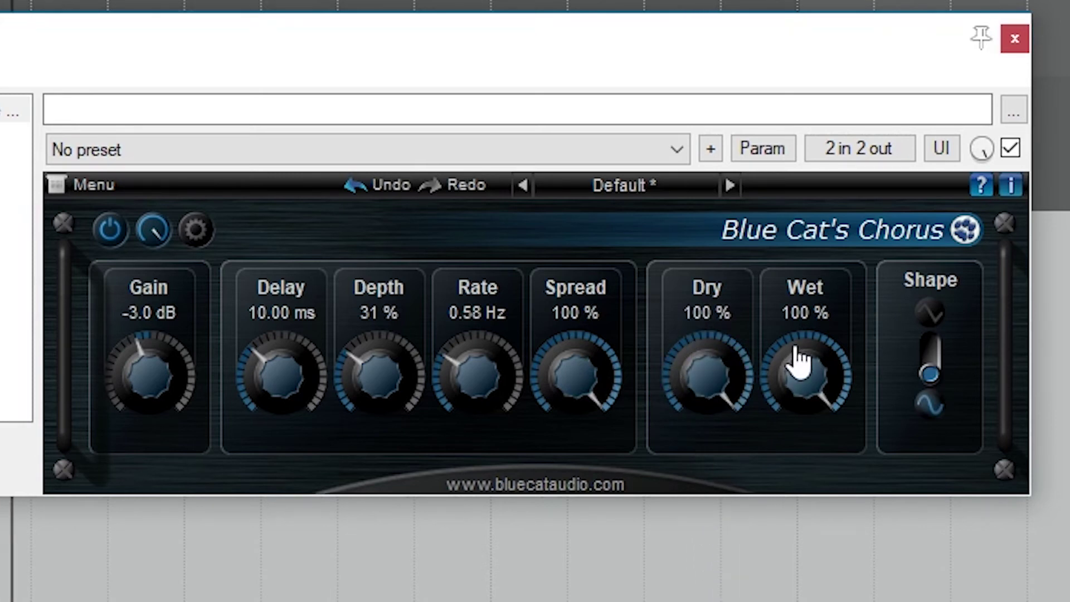
drag(799, 363, 812, 320)
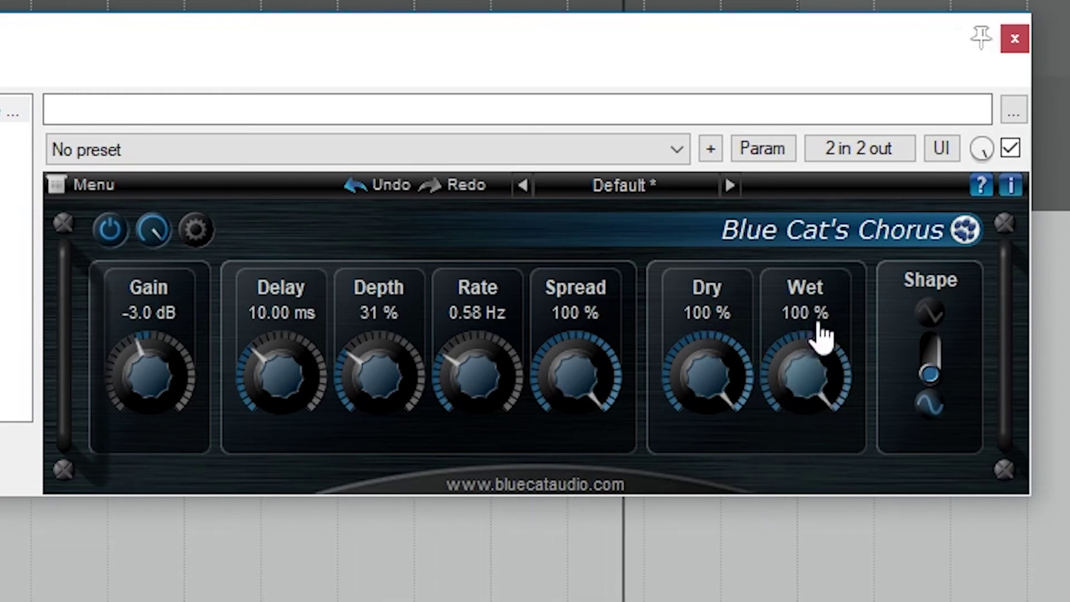
click(930, 318)
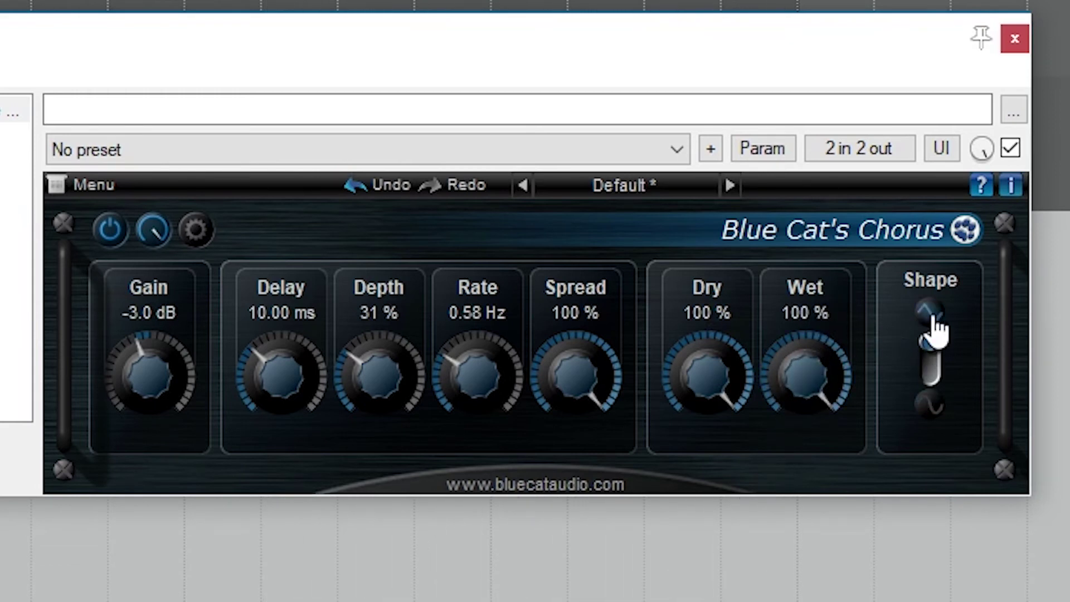
Raise Blue Cat's Chorus depth to 72% and set the rate to 0.46 Hz.
drag(365, 362, 382, 318)
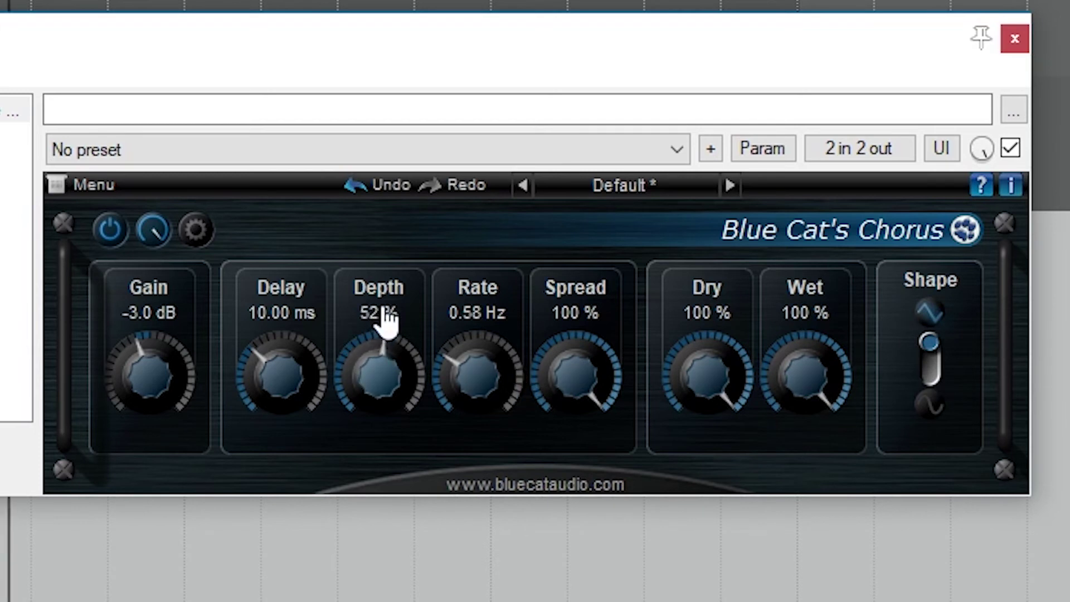
drag(386, 368, 410, 334)
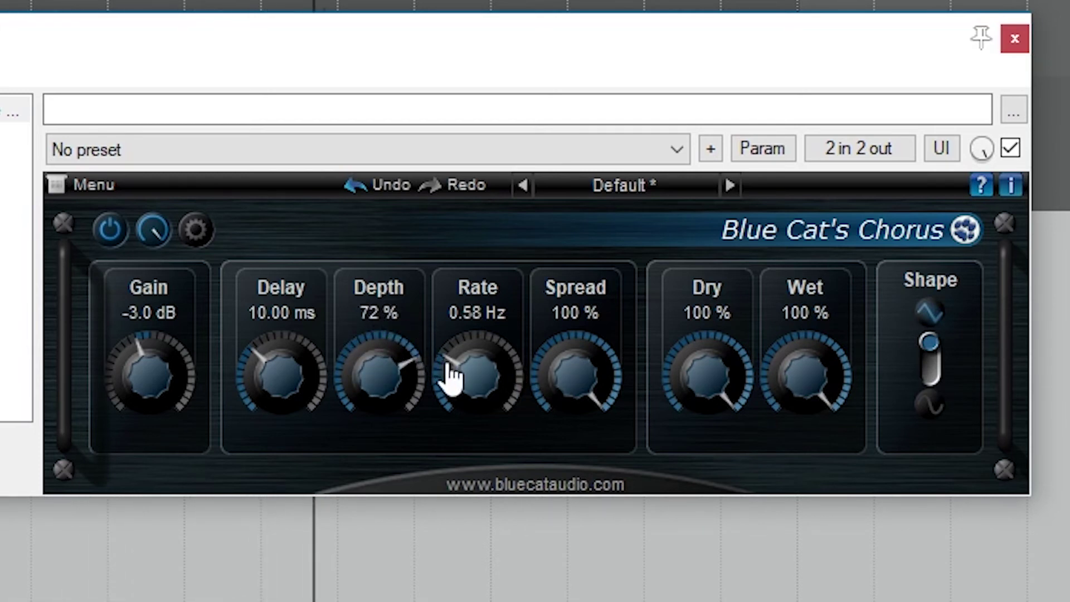
drag(450, 375, 453, 327)
drag(454, 366, 471, 423)
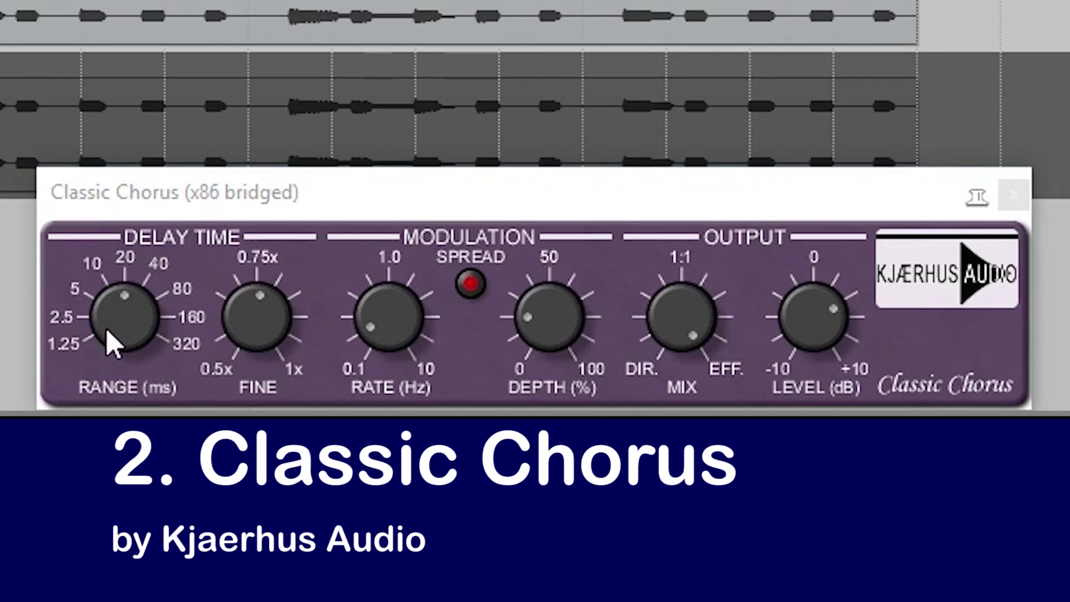
Set Classic Chorus's delay range to 20 ms with the fine delay at about 0.76x.
drag(112, 343, 132, 306)
drag(241, 318, 262, 239)
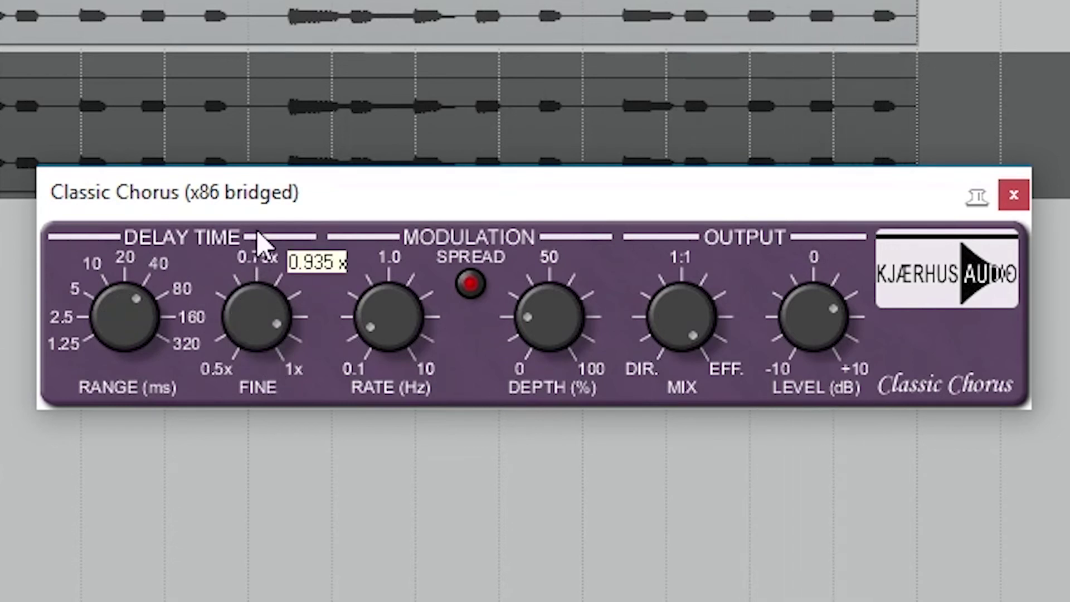
click(262, 337)
drag(262, 337, 282, 382)
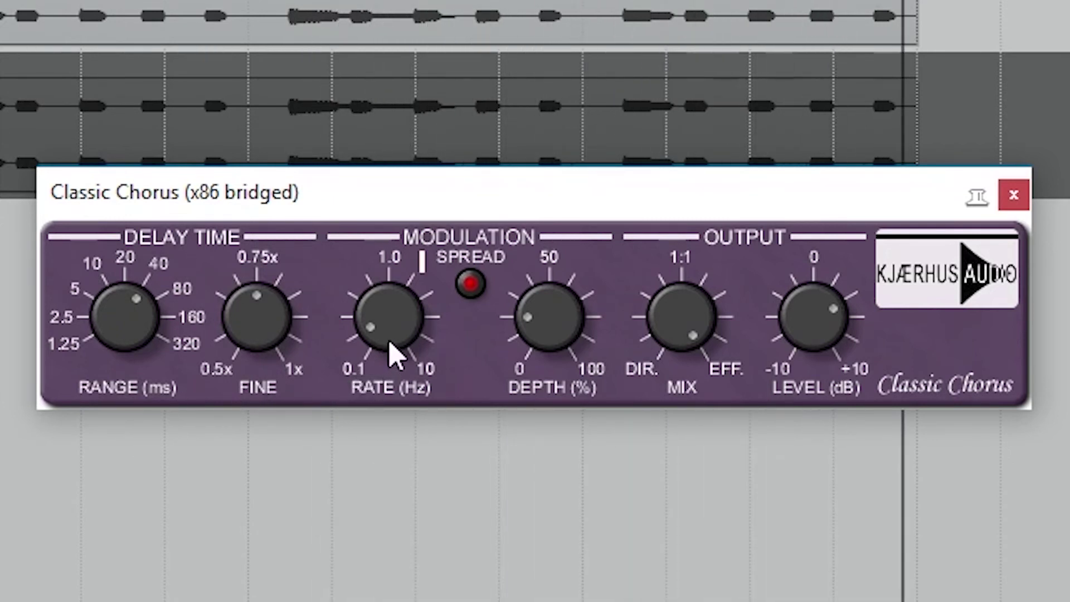
Tune the modulation rate to below 1 Hz and raise the depth to about 85%.
drag(394, 282, 406, 287)
drag(415, 329, 411, 306)
drag(537, 335, 561, 258)
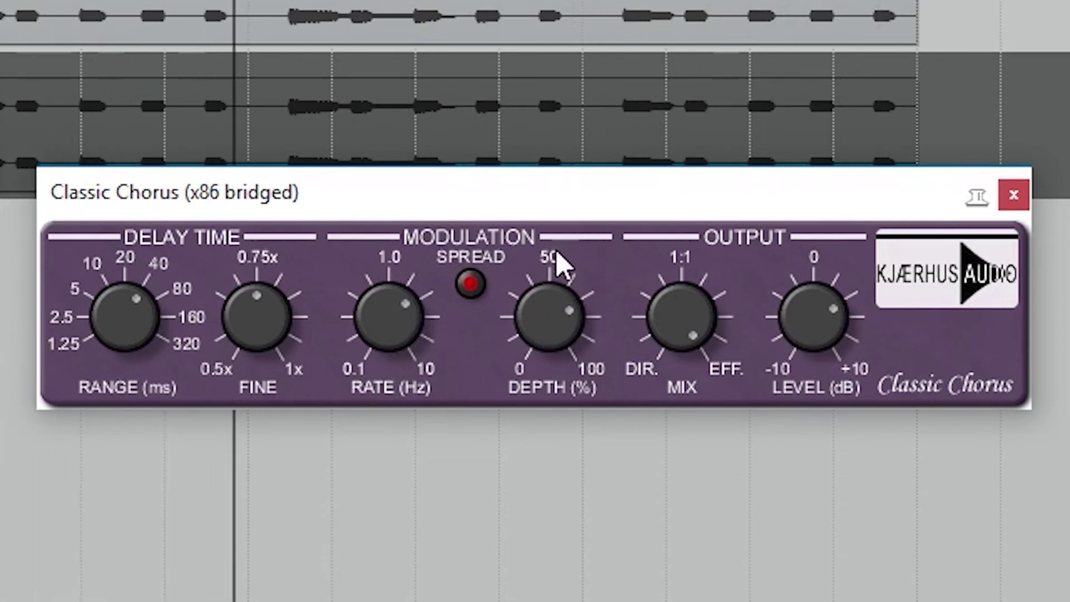
drag(543, 329, 520, 404)
drag(389, 326, 393, 393)
drag(546, 329, 540, 266)
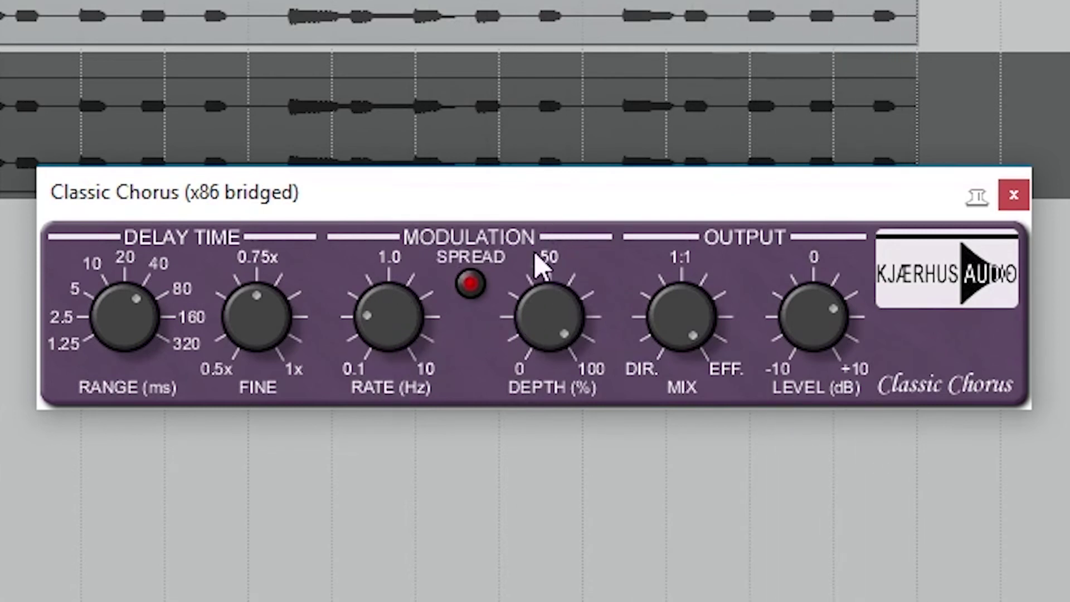
Toggle stereo spread off and on, set depth near 79%, rebalance the mix, and raise Level to +10 dB.
click(478, 288)
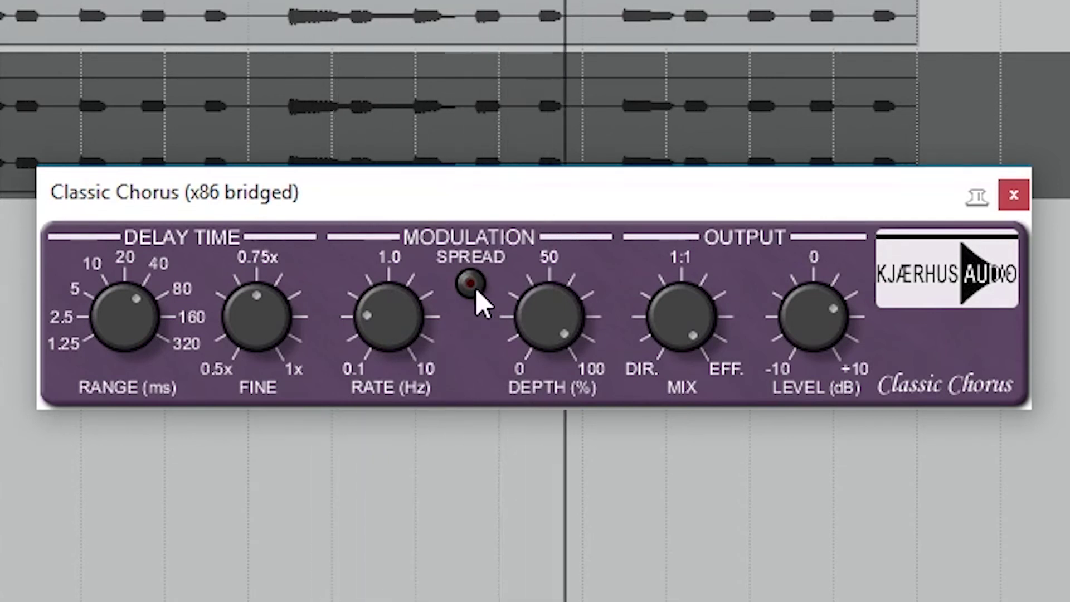
click(473, 286)
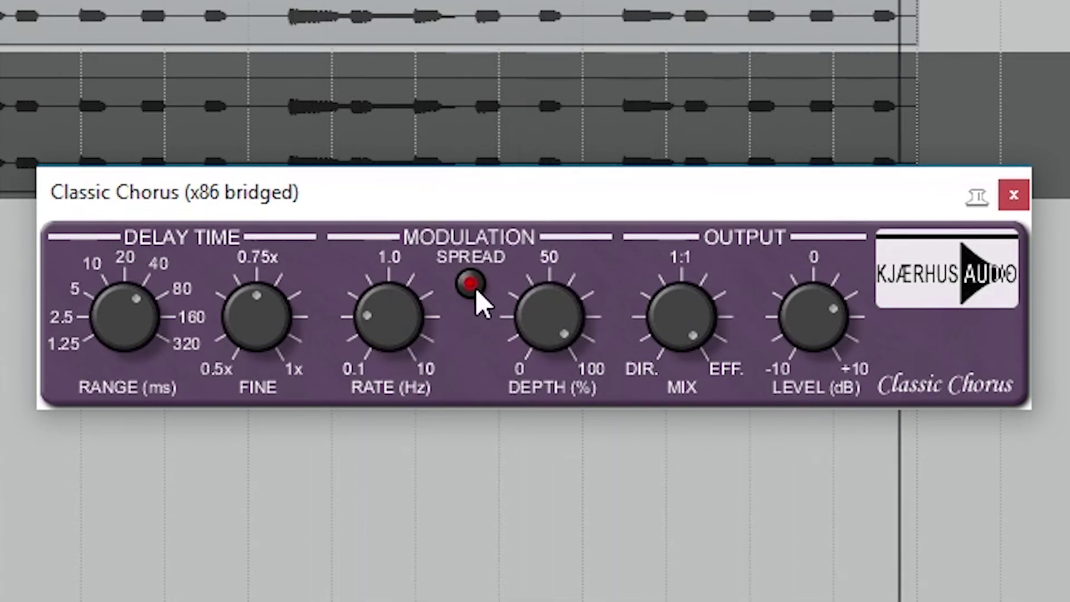
drag(543, 351, 557, 363)
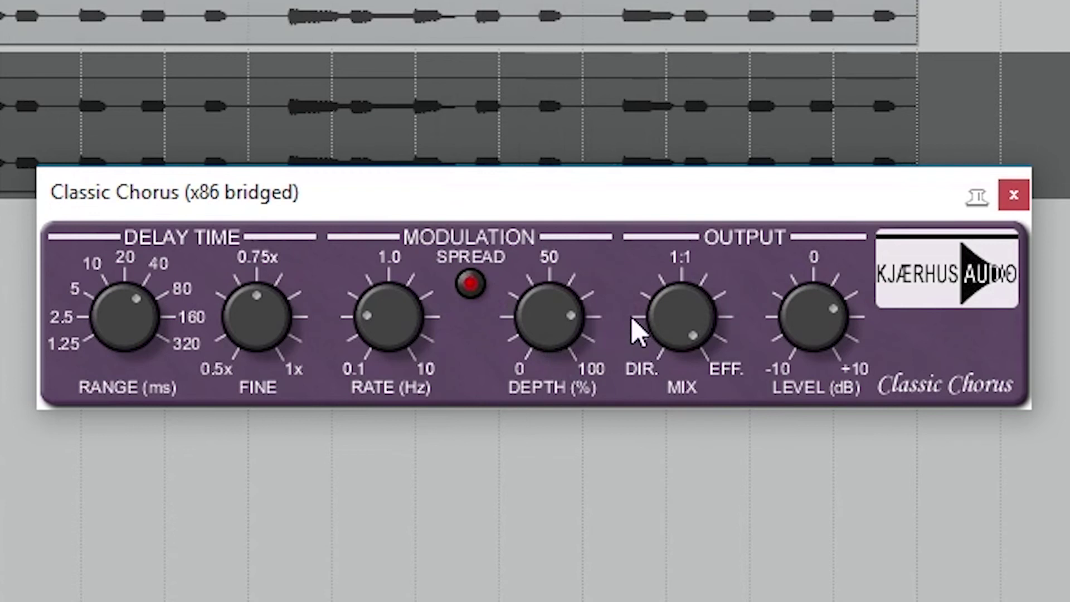
drag(679, 334, 691, 435)
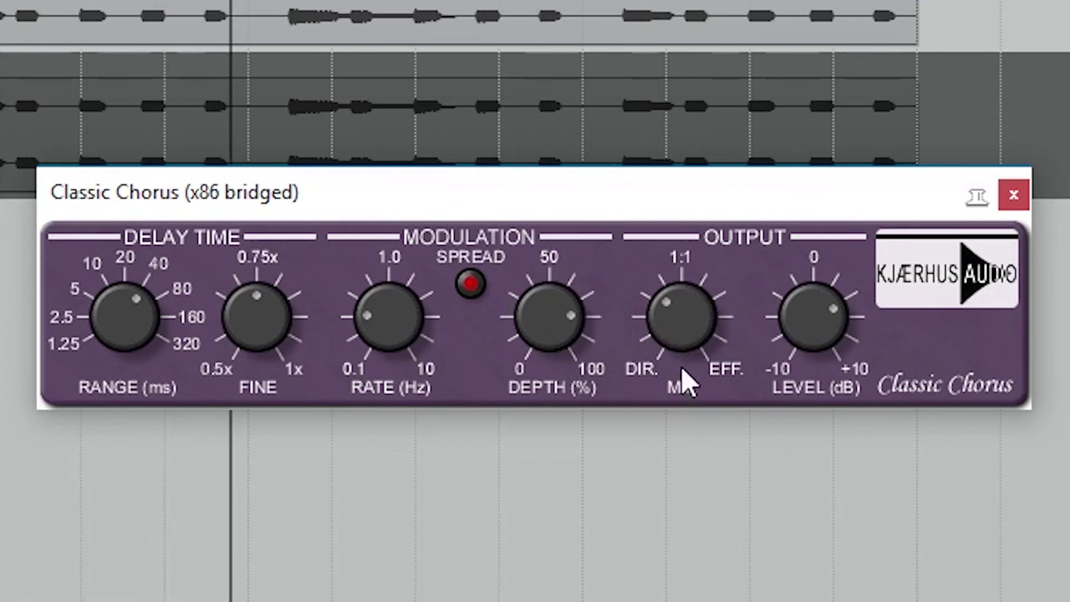
drag(671, 350, 676, 284)
drag(802, 318, 820, 259)
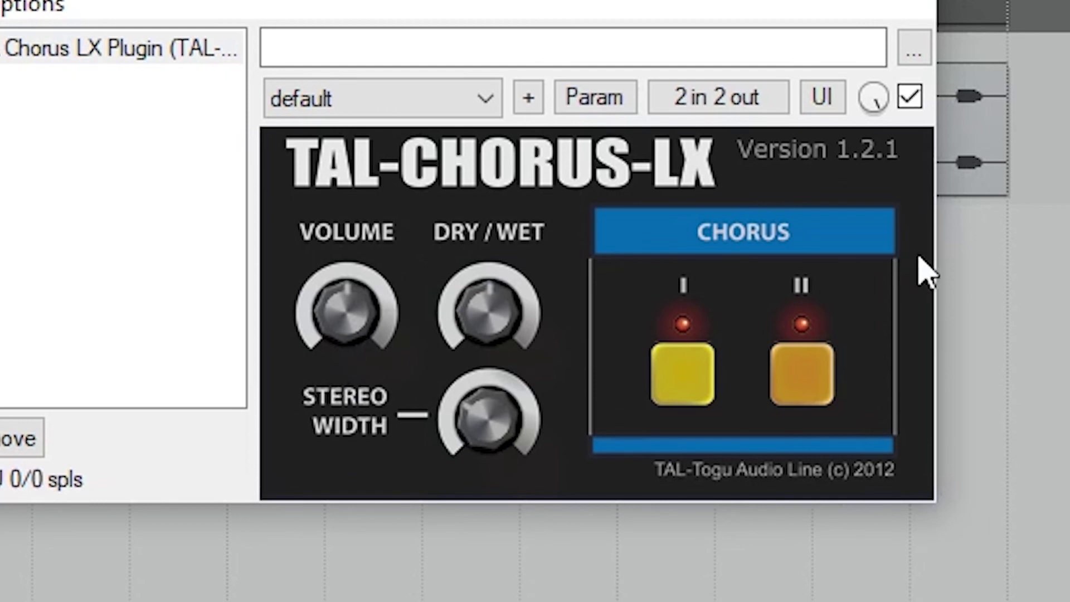
Sweep TAL-Chorus-LX's Dry/Wet, audition Chorus I and II separately, re-enable both, and minimize Stereo Width.
drag(501, 322, 446, 57)
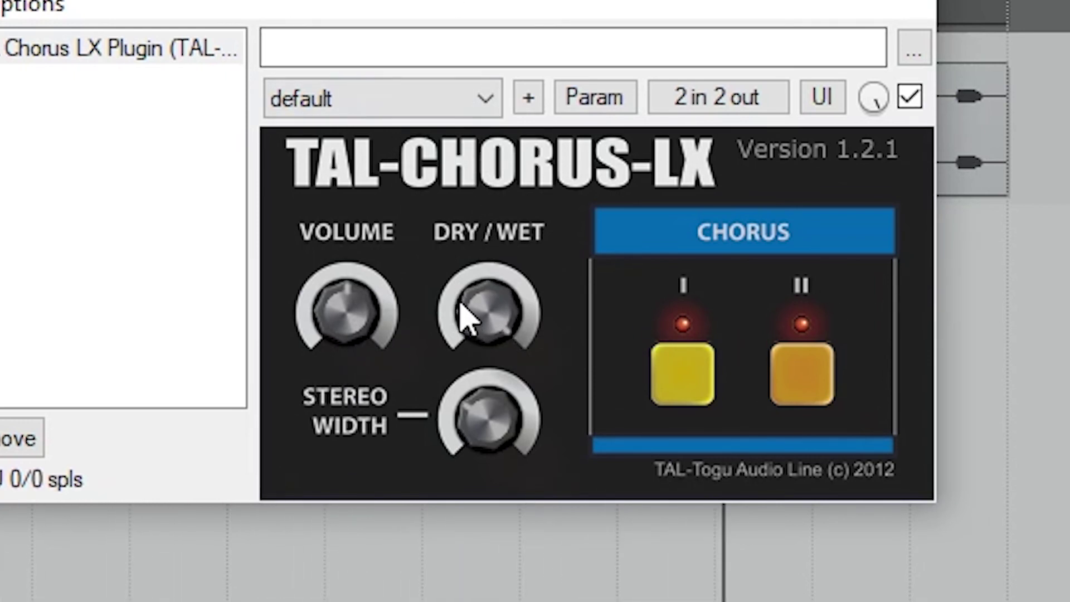
drag(466, 318, 430, 549)
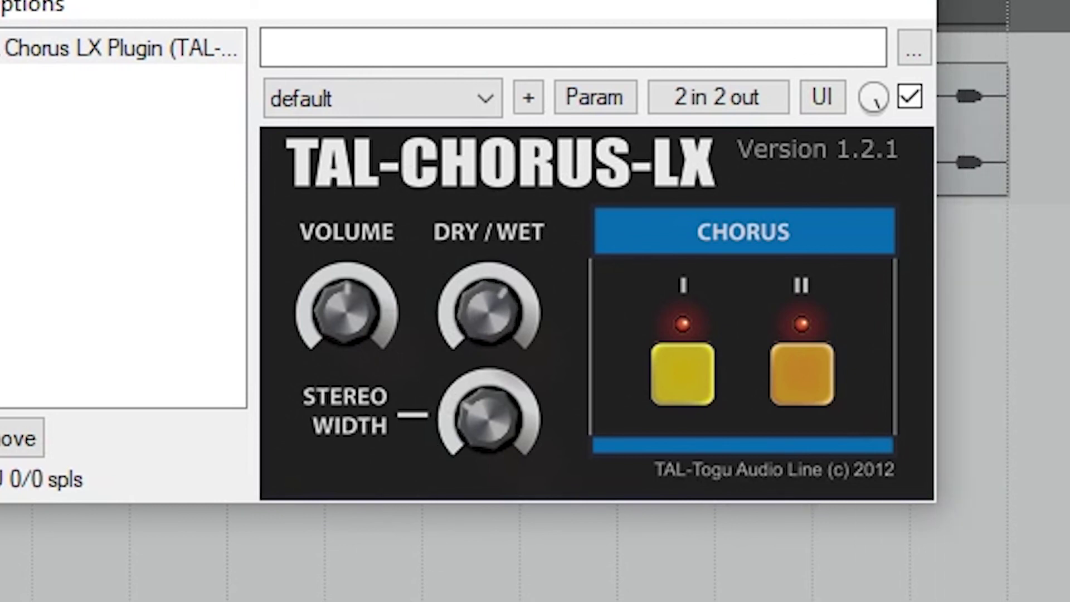
click(691, 404)
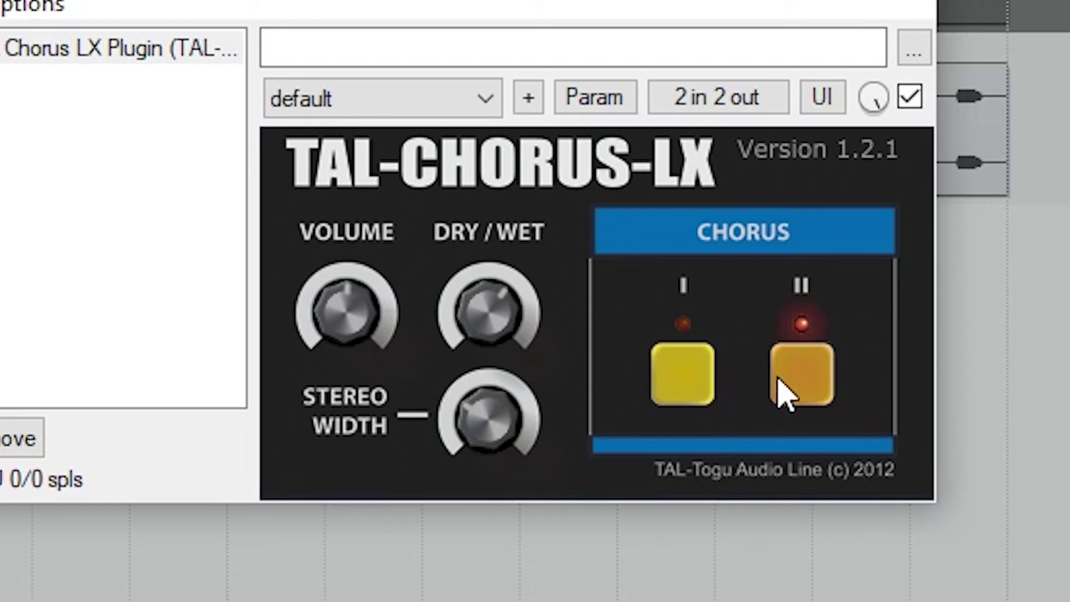
click(781, 392)
click(693, 410)
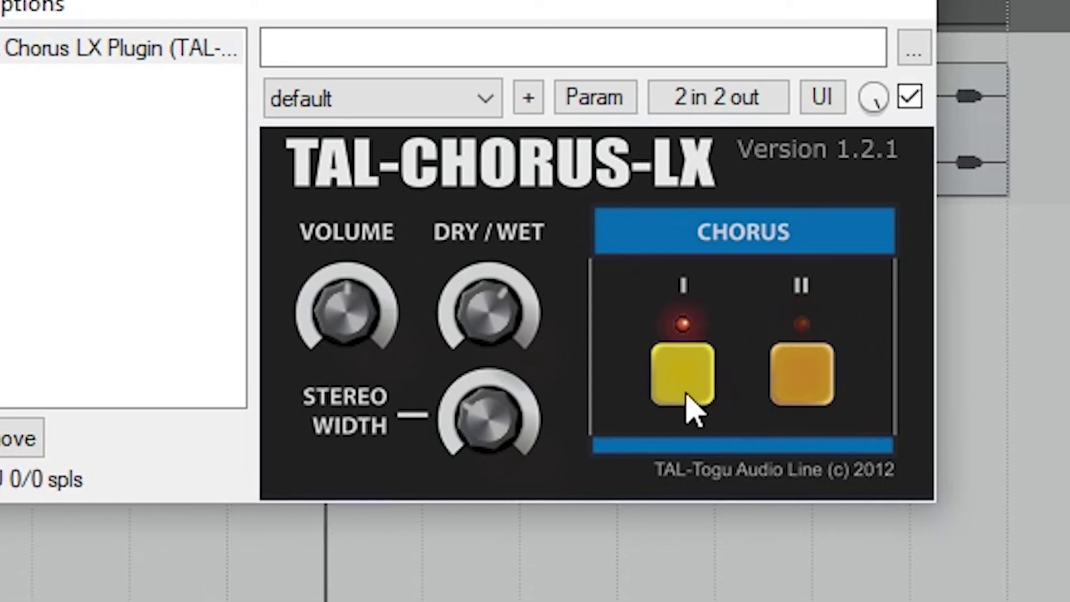
click(806, 374)
drag(484, 418, 491, 165)
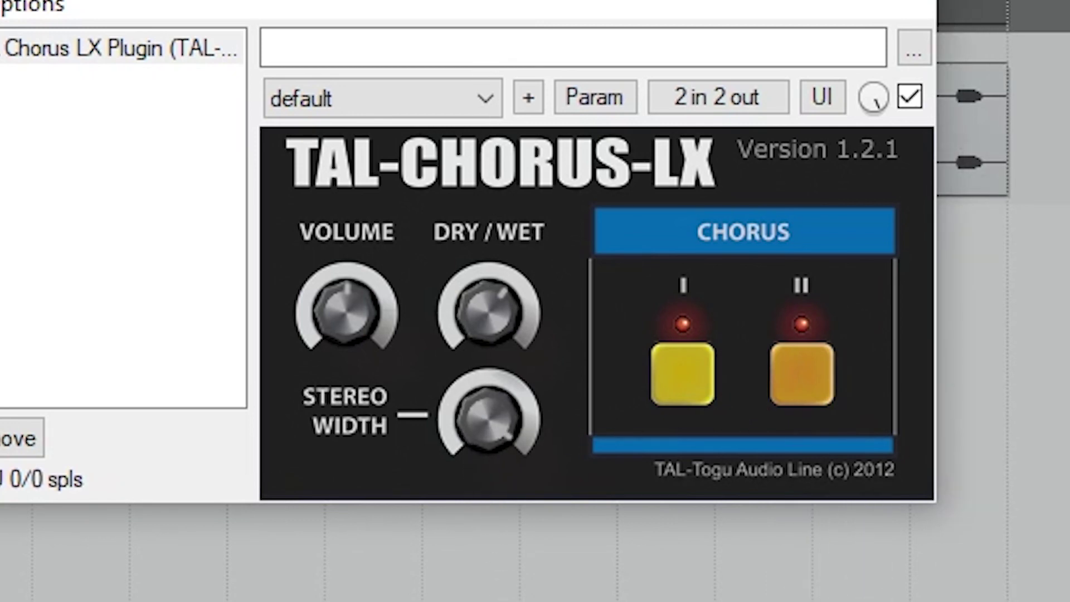